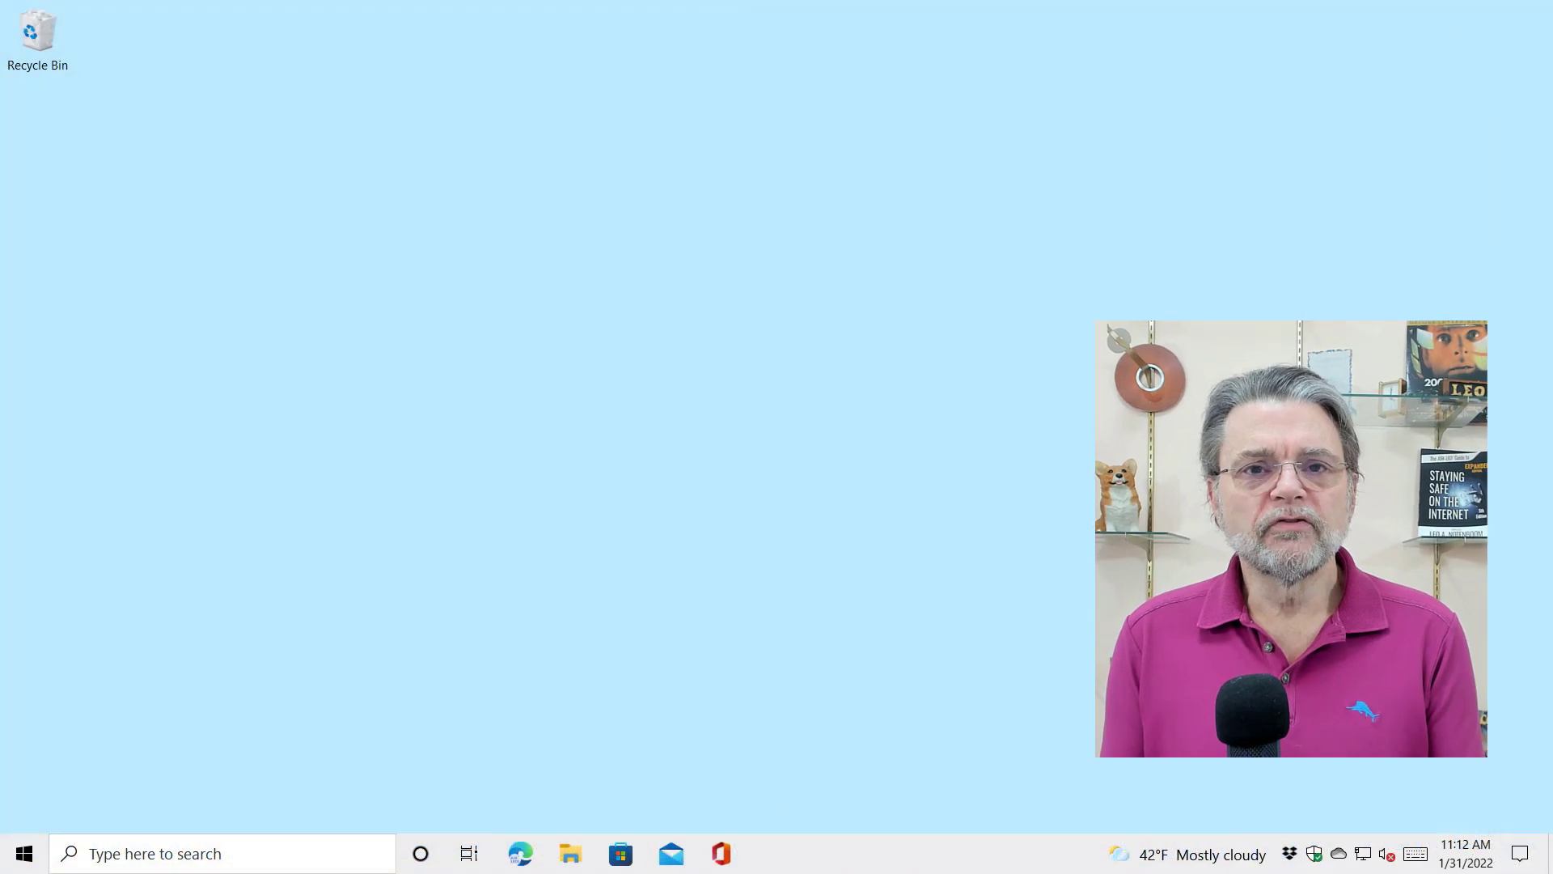
- Search Start for 'user account' and open the 'Add, edit, or remove other users' settings page
{"action": "left_click", "coordinate": [25, 854]}
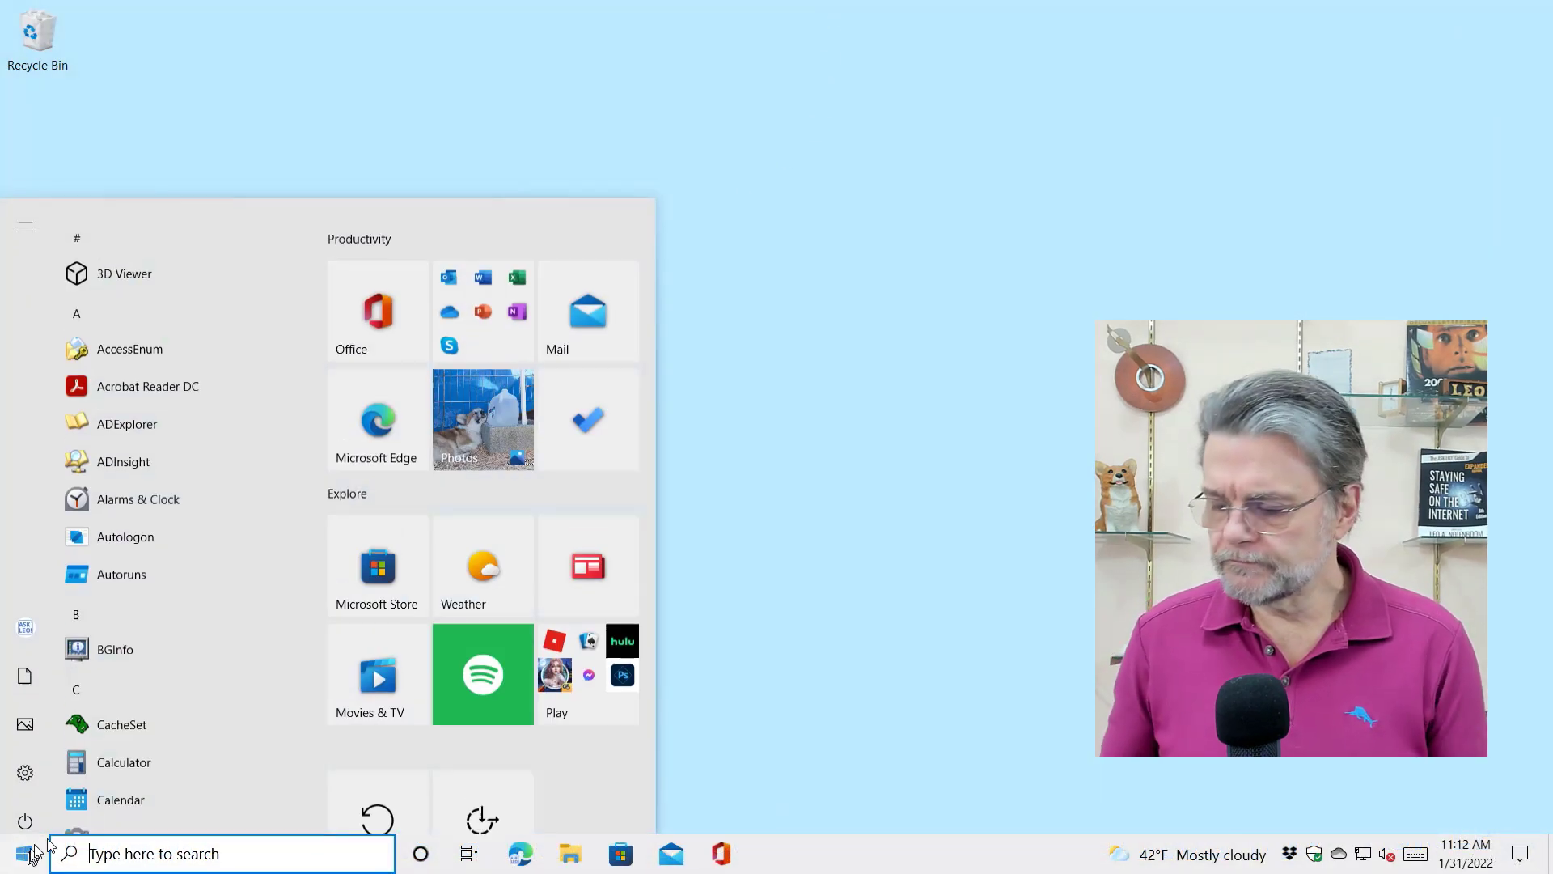
{"action": "type", "text": "user"}
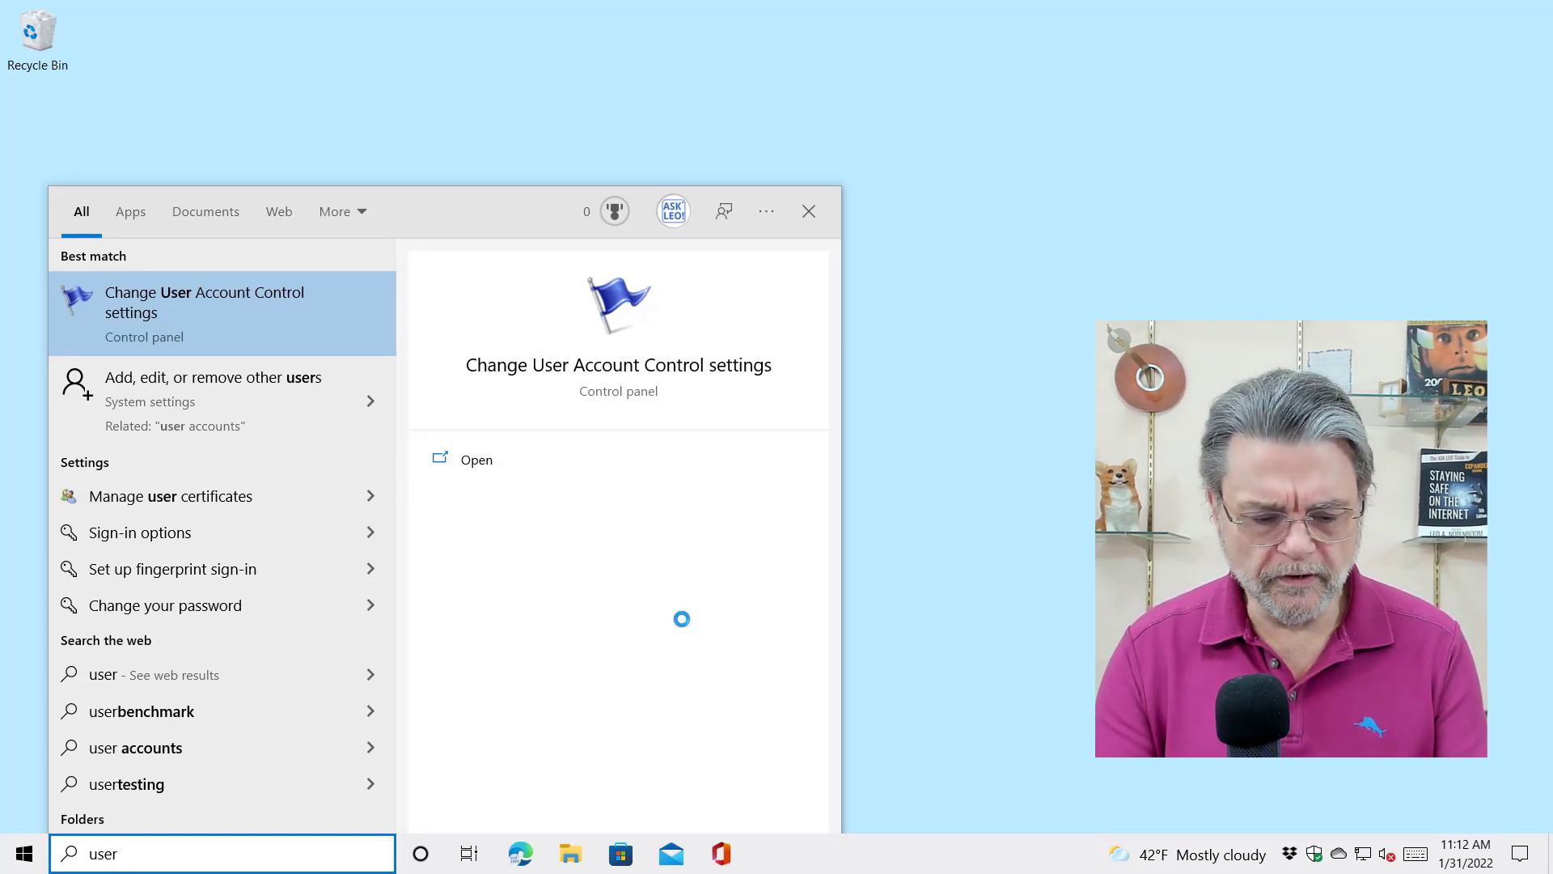
{"action": "type", "text": " account"}
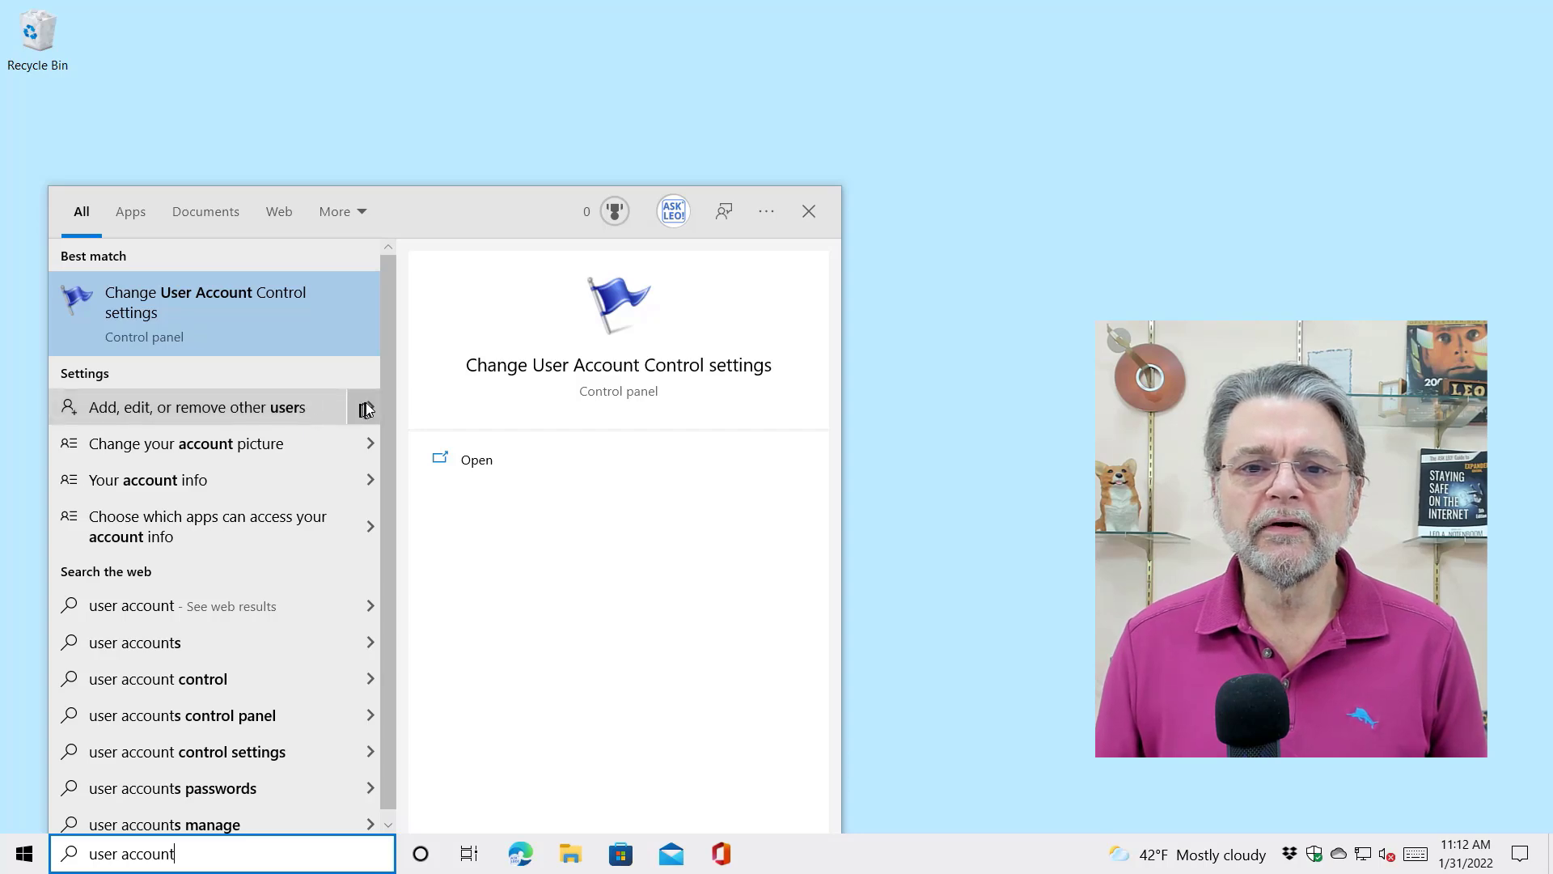
{"action": "left_click", "coordinate": [285, 409]}
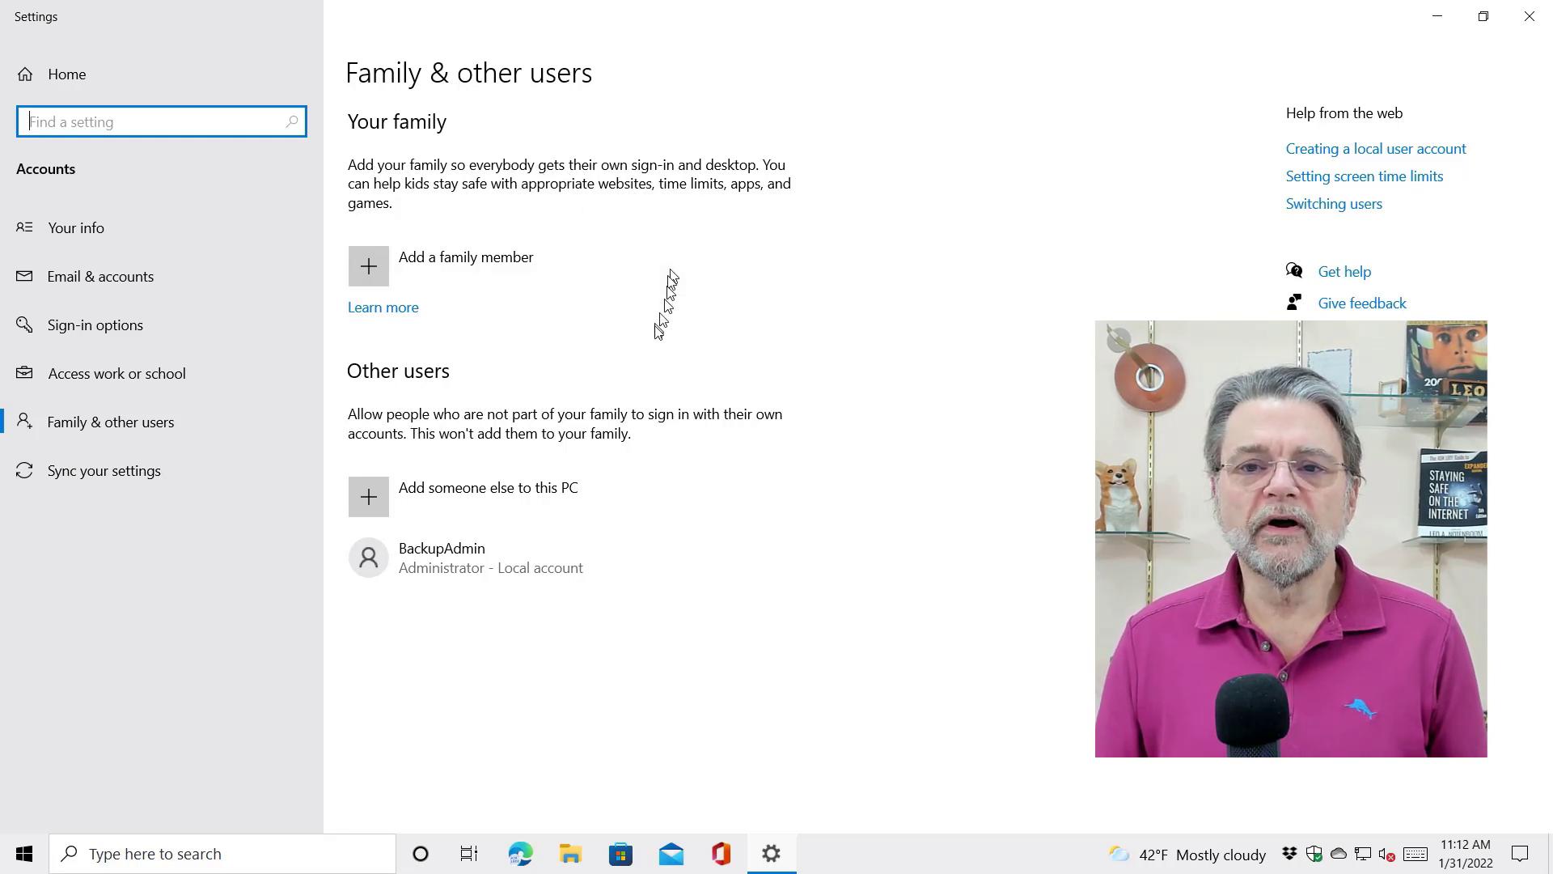
- Add someone else to this PC without sign-in information and without a Microsoft account
{"action": "left_click", "coordinate": [458, 493]}
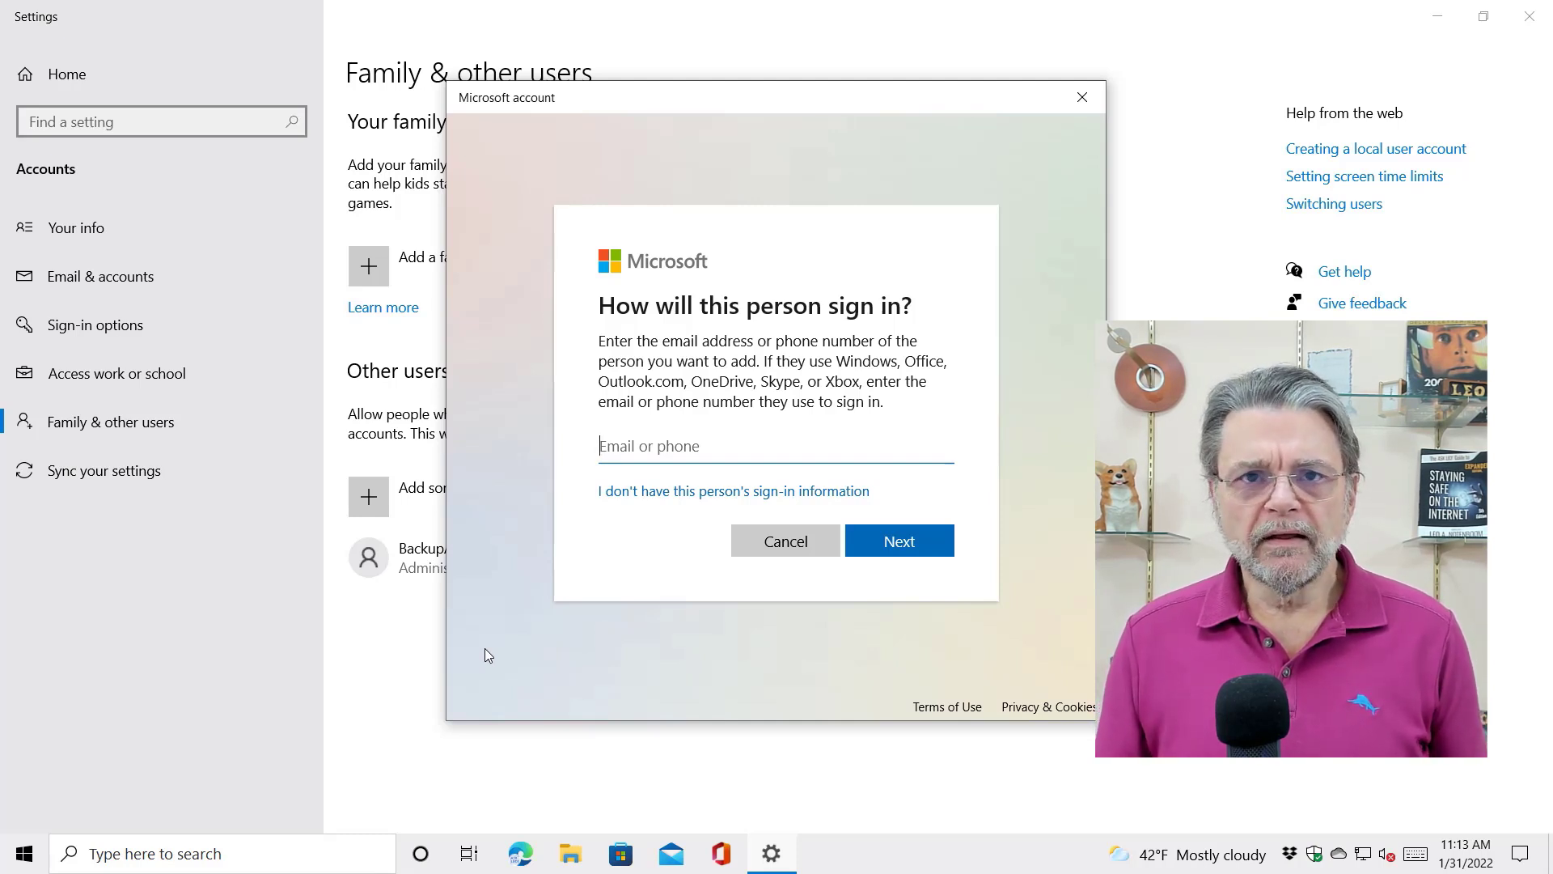
{"action": "left_click", "coordinate": [652, 494]}
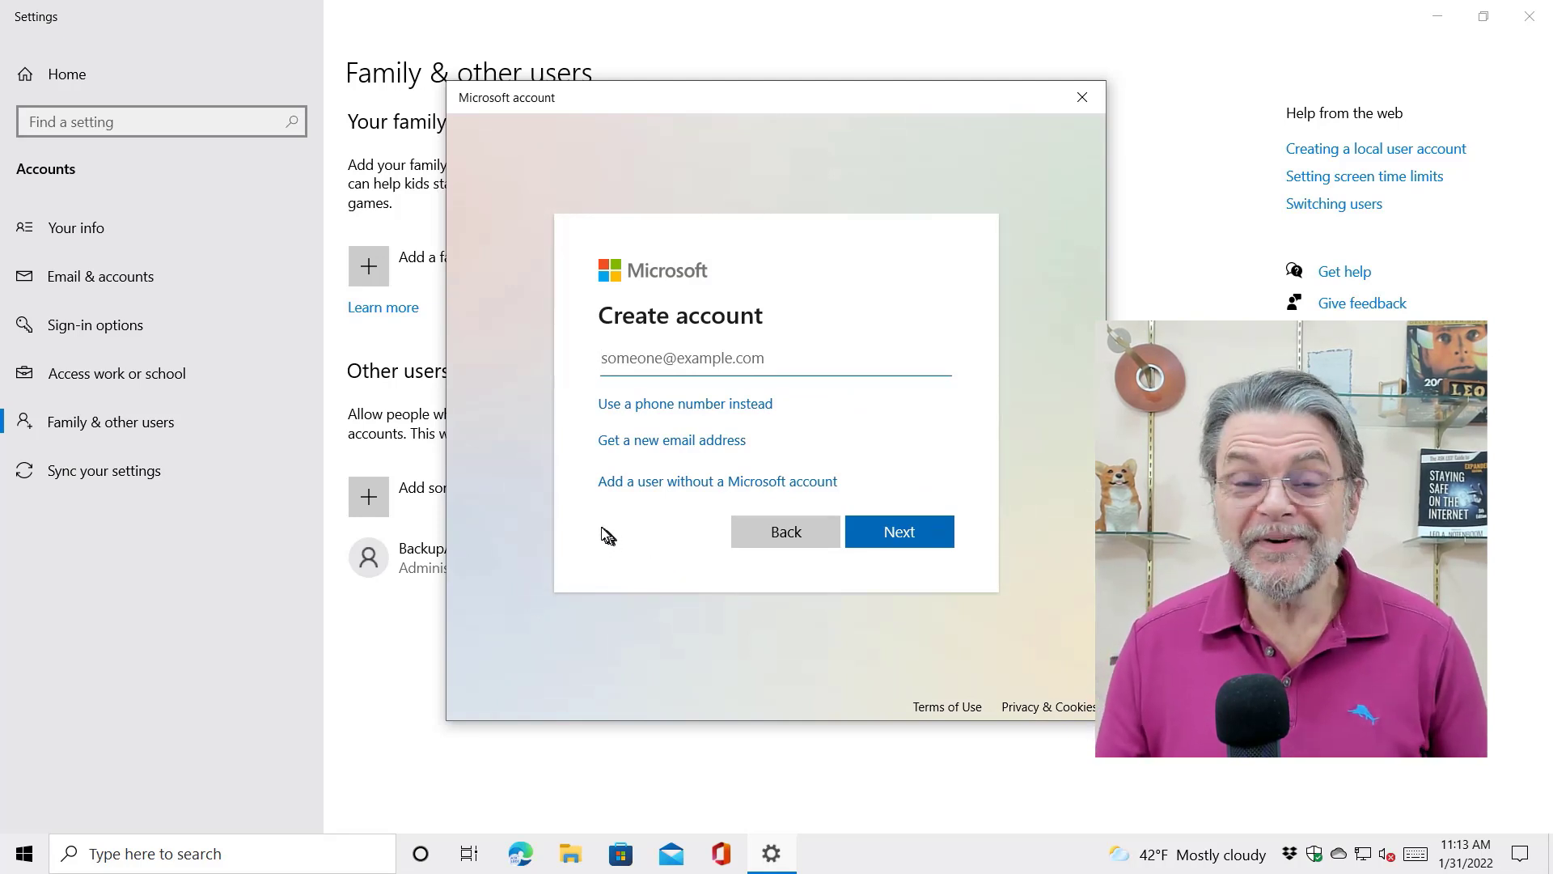
{"action": "left_click", "coordinate": [687, 483]}
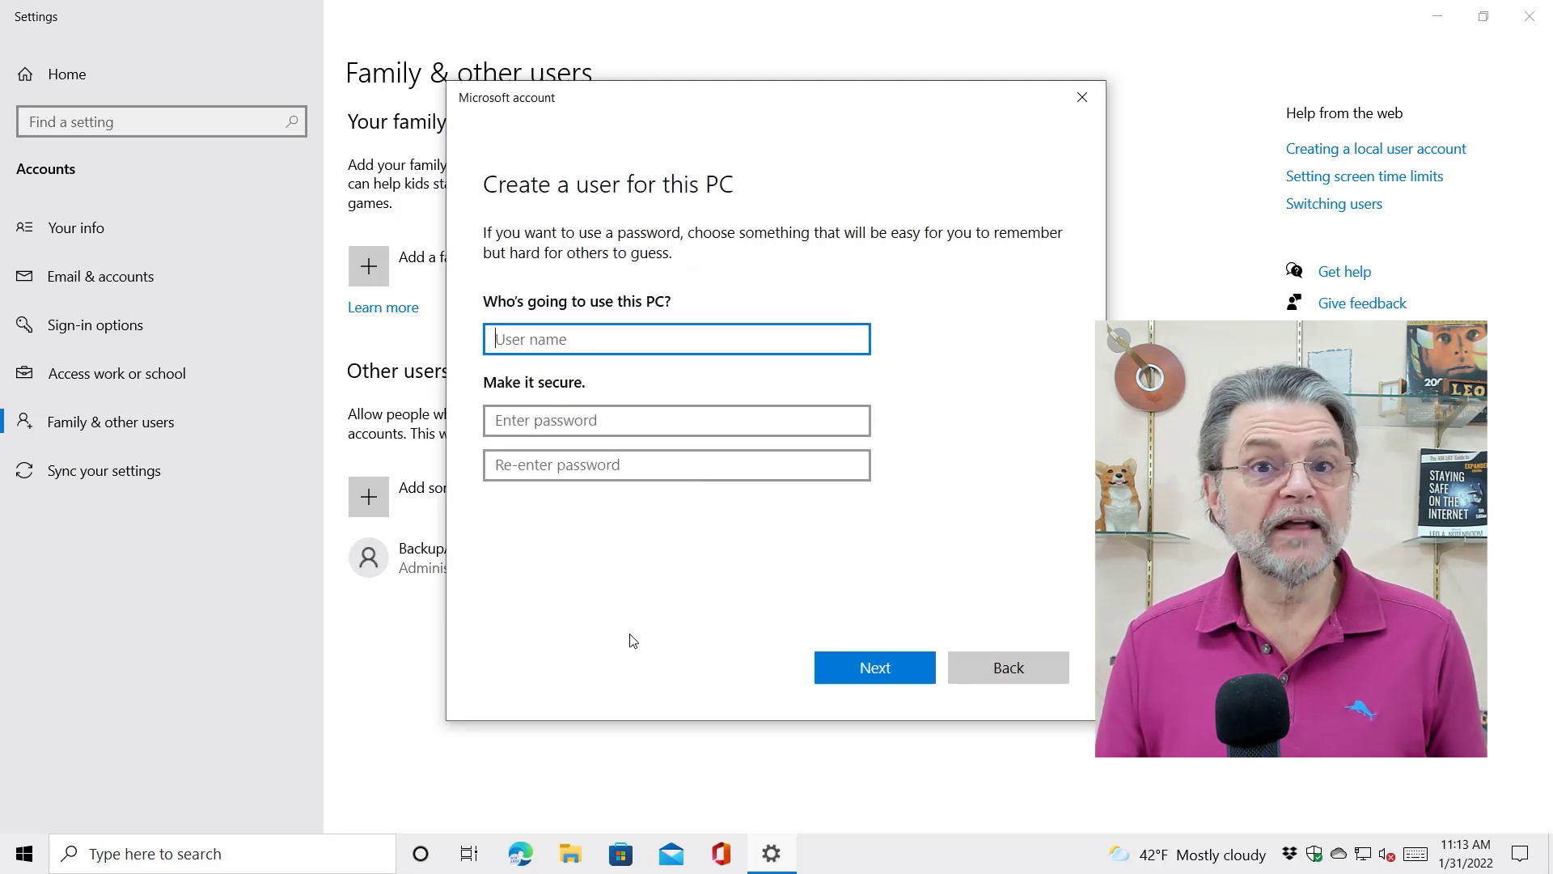
- Create local user 'leon' with a confirmed password and its security questions filled in
{"action": "type", "text": "leon"}
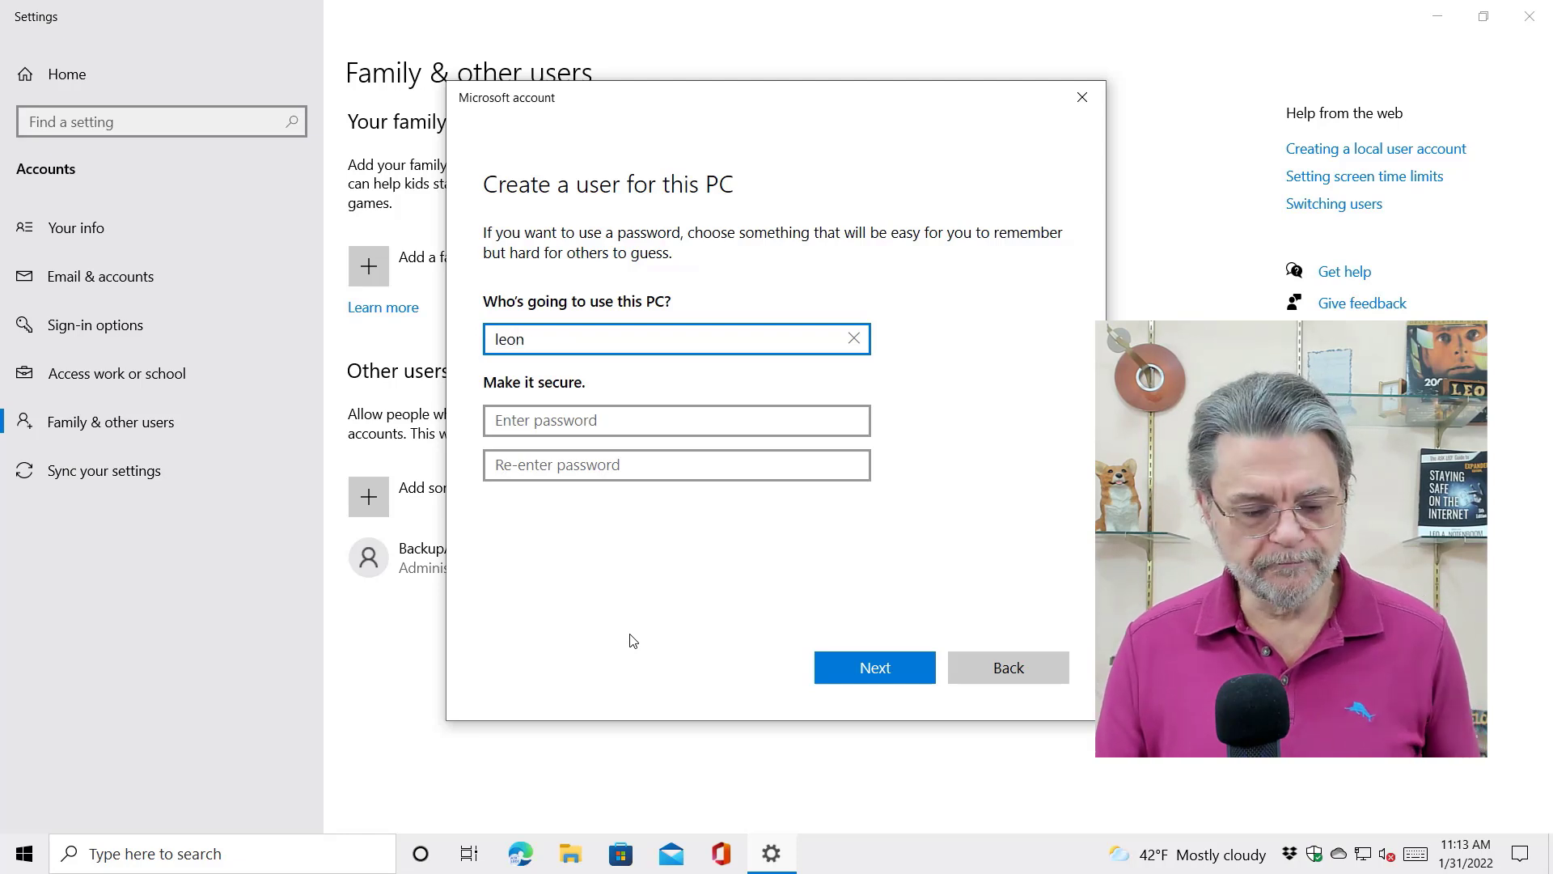
{"action": "key", "text": "Tab"}
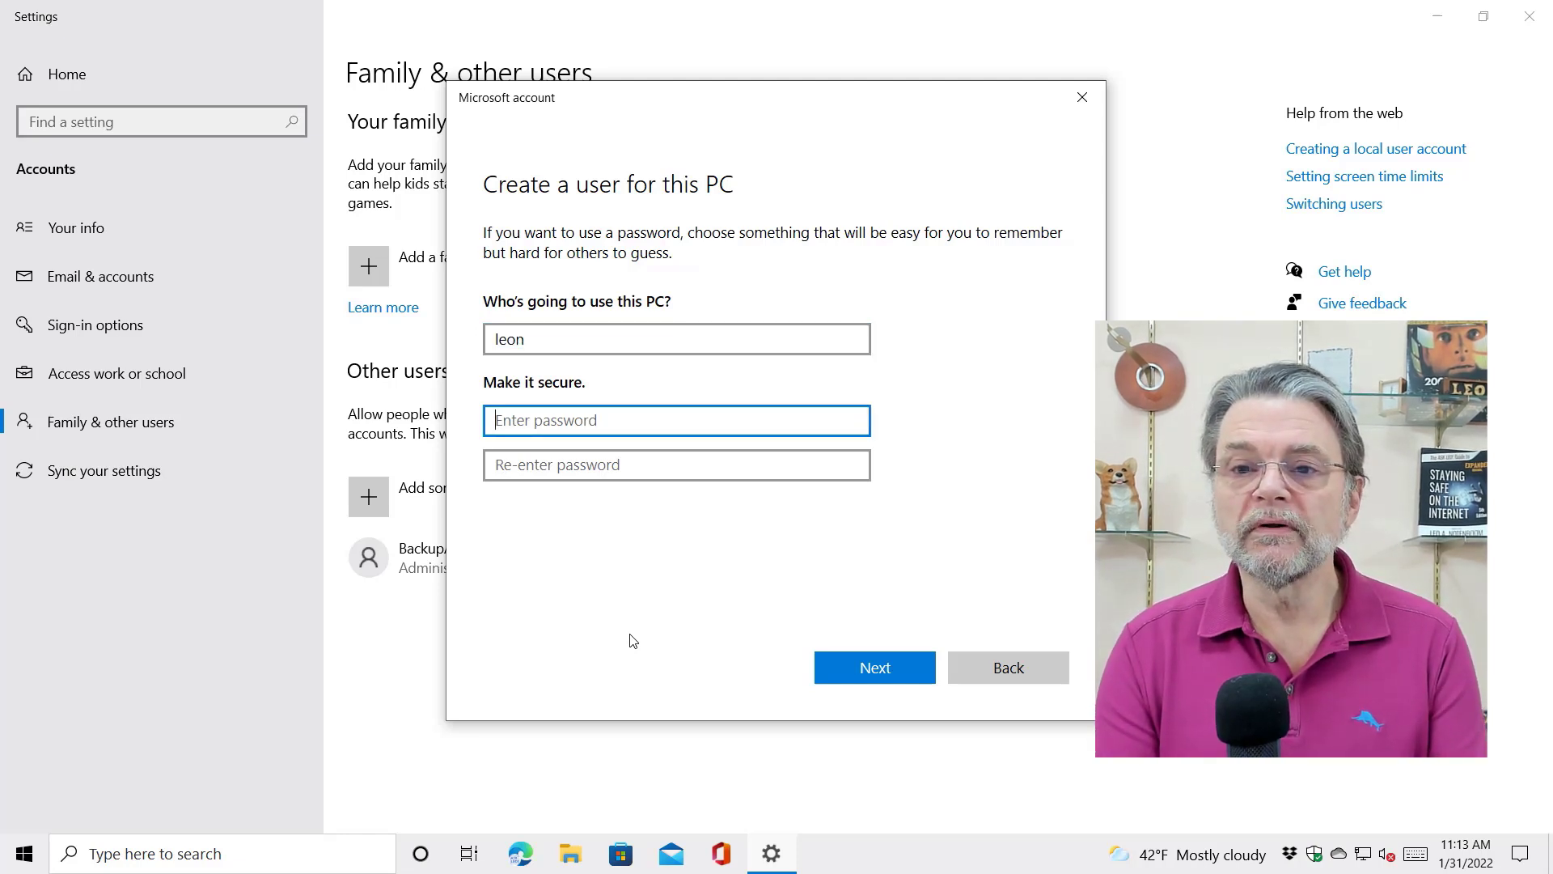
{"action": "type", "text": "••••••••"}
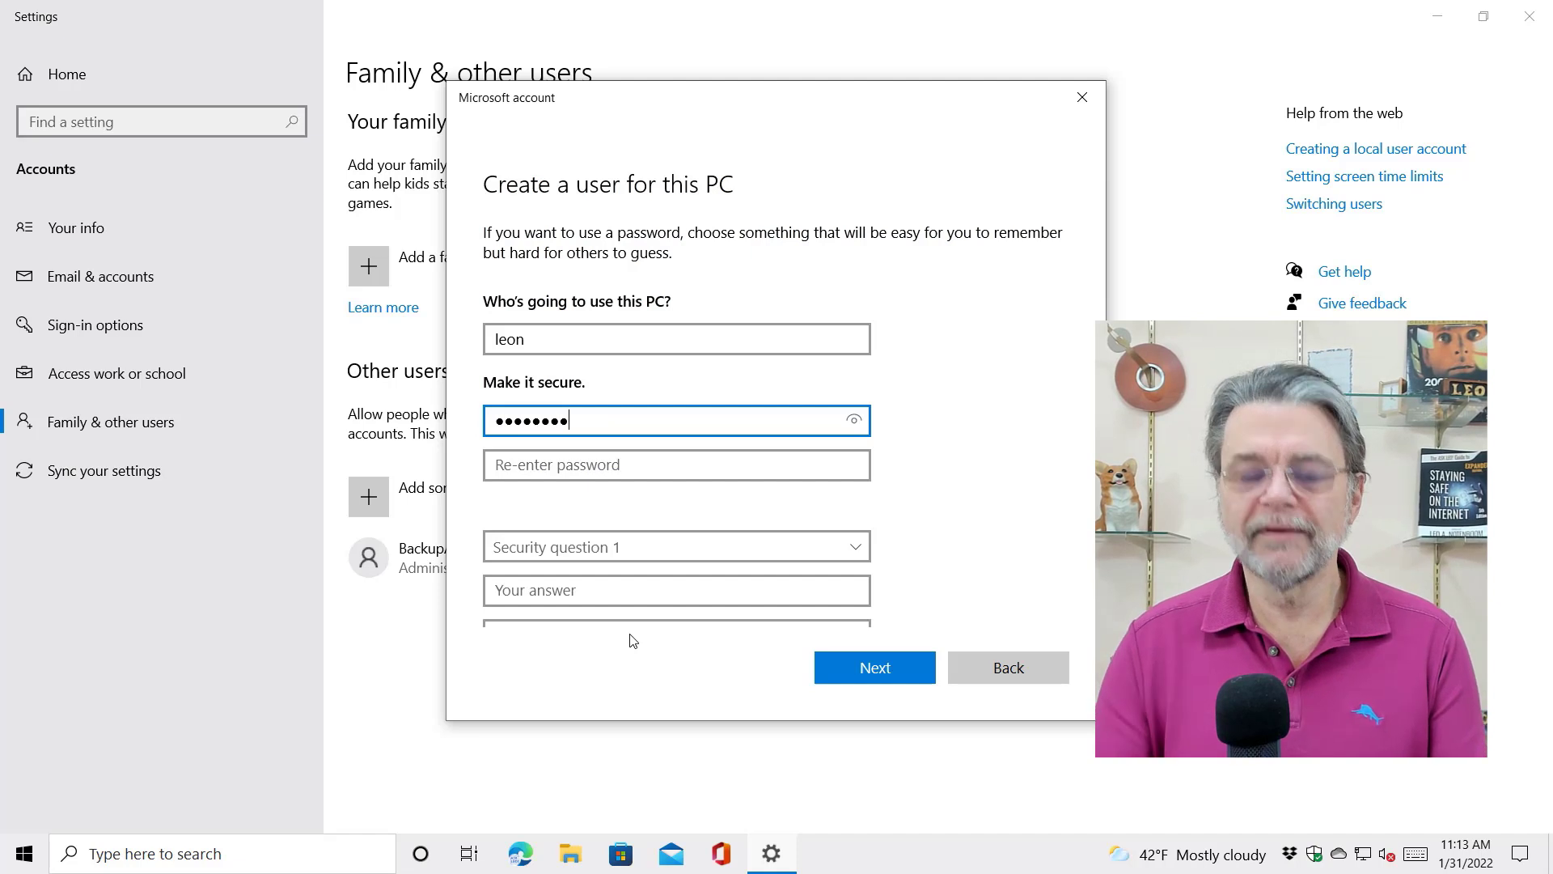
{"action": "key", "text": "Tab"}
{"action": "type", "text": "••••"}
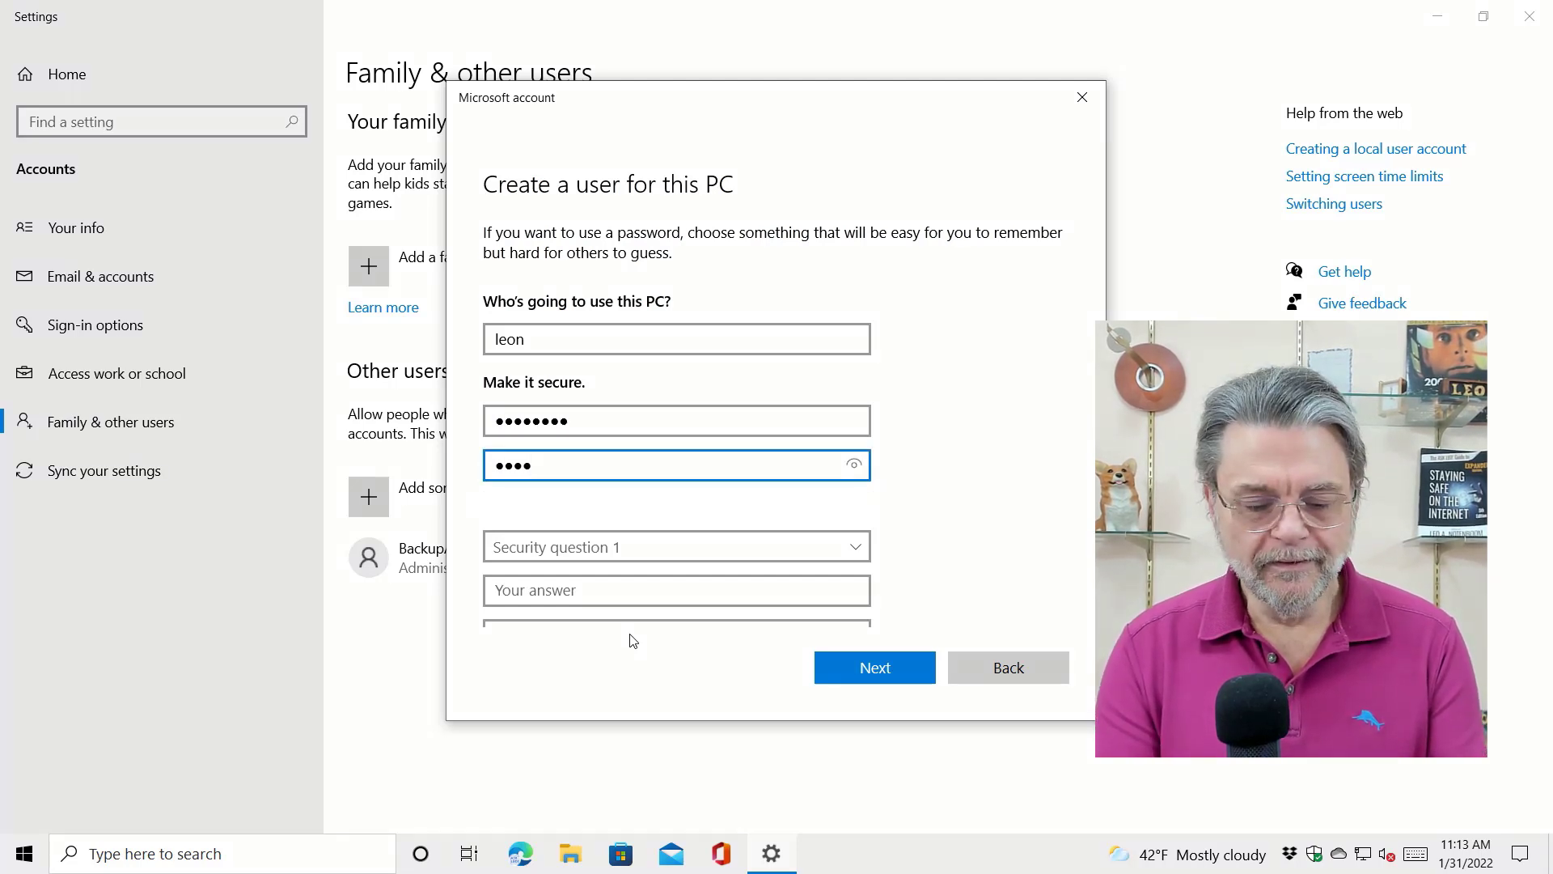
{"action": "type", "text": "••••"}
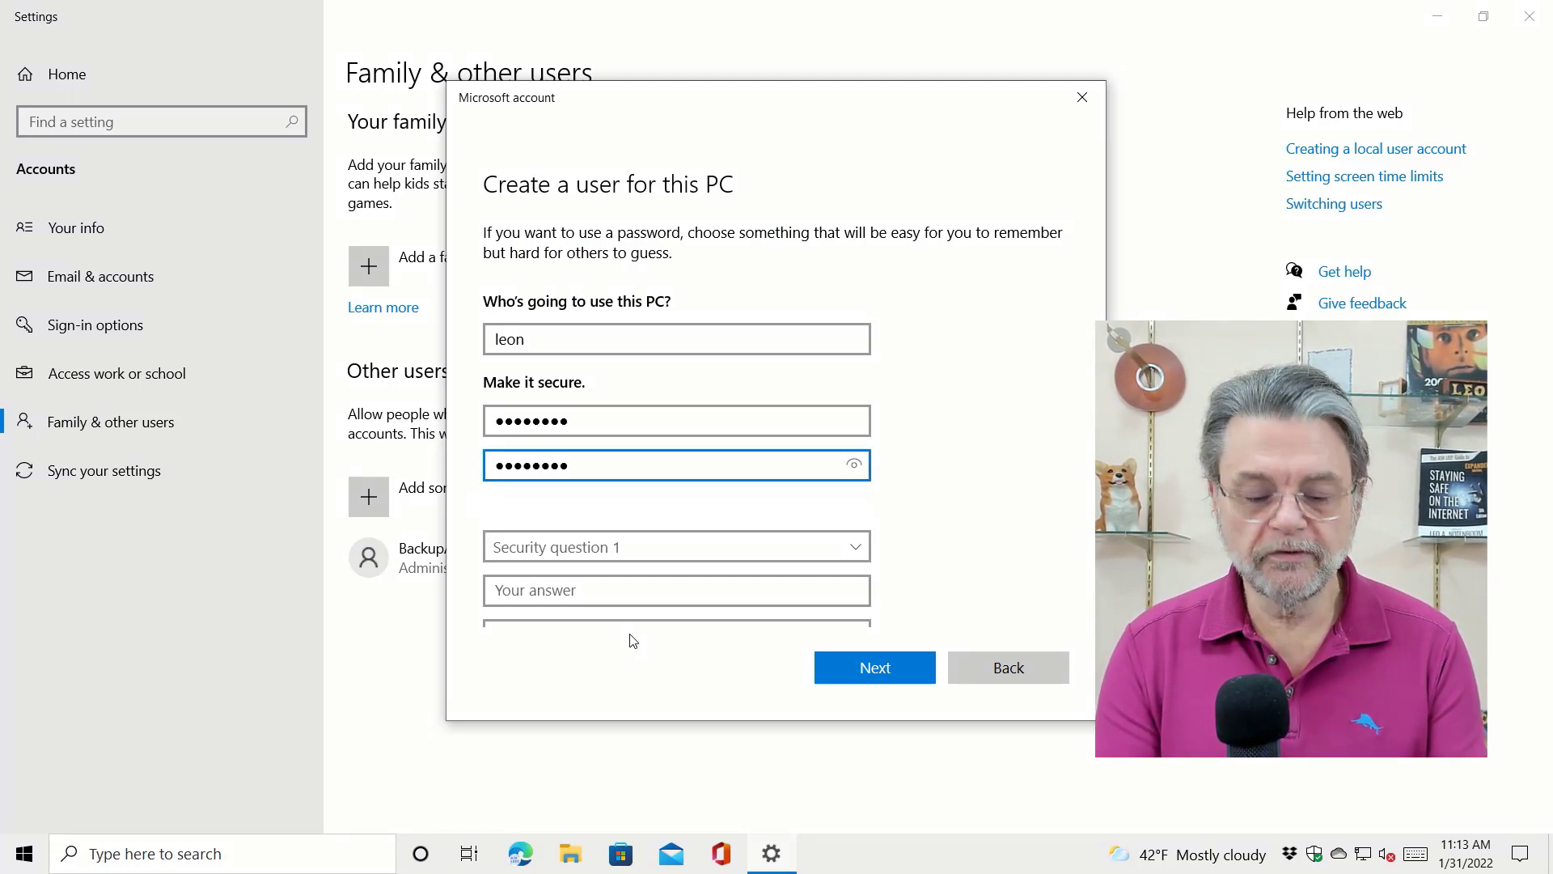
{"action": "key", "text": "Tab"}
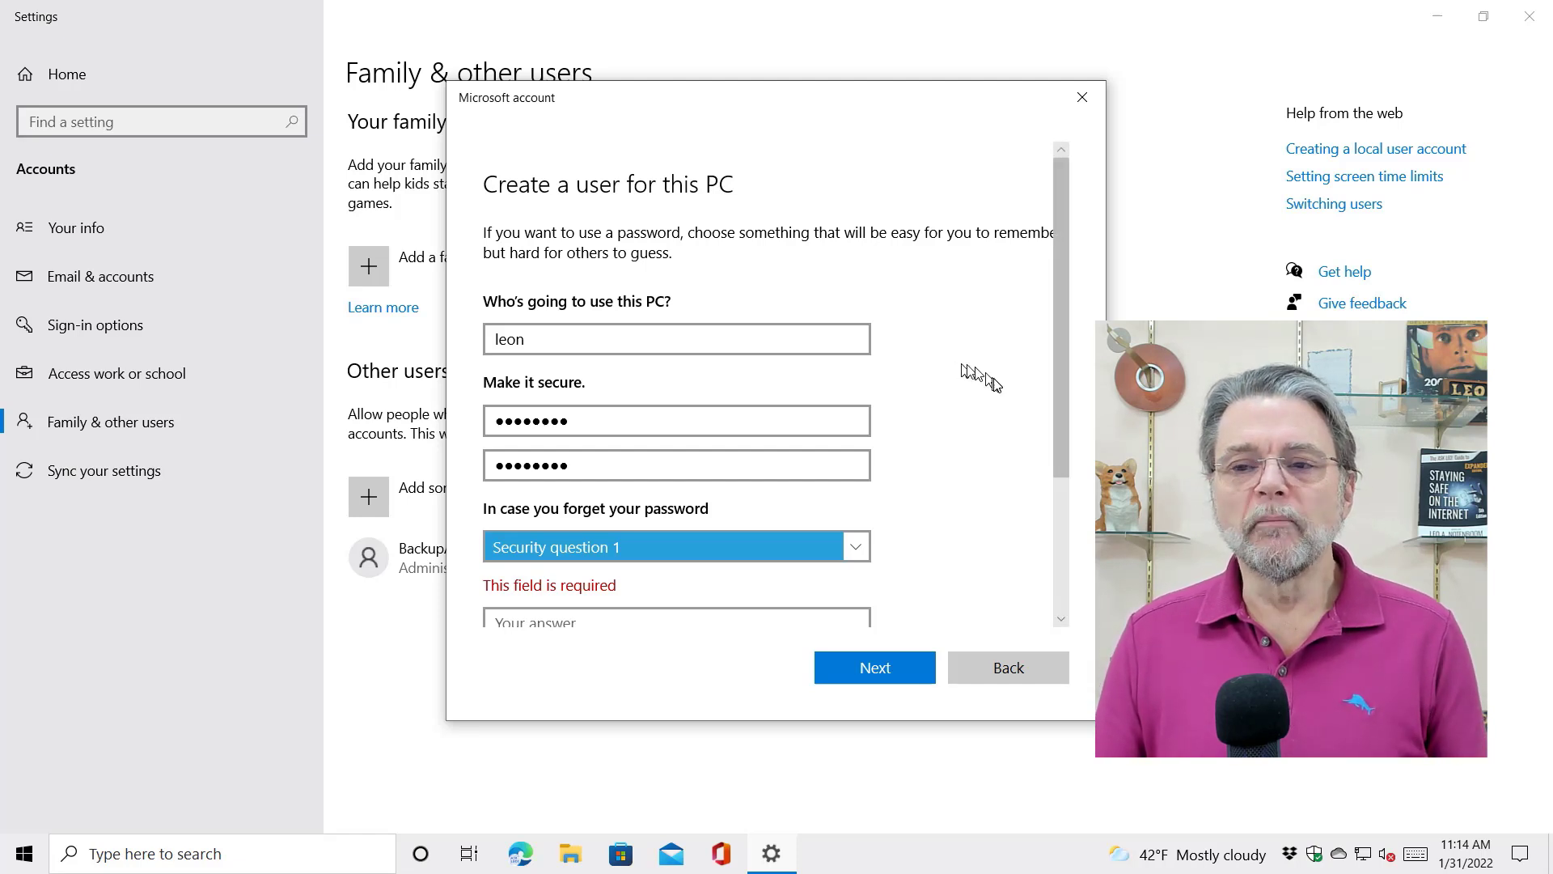
{"action": "scroll", "coordinate": [992, 390], "scroll_direction": "down", "scroll_amount": 3}
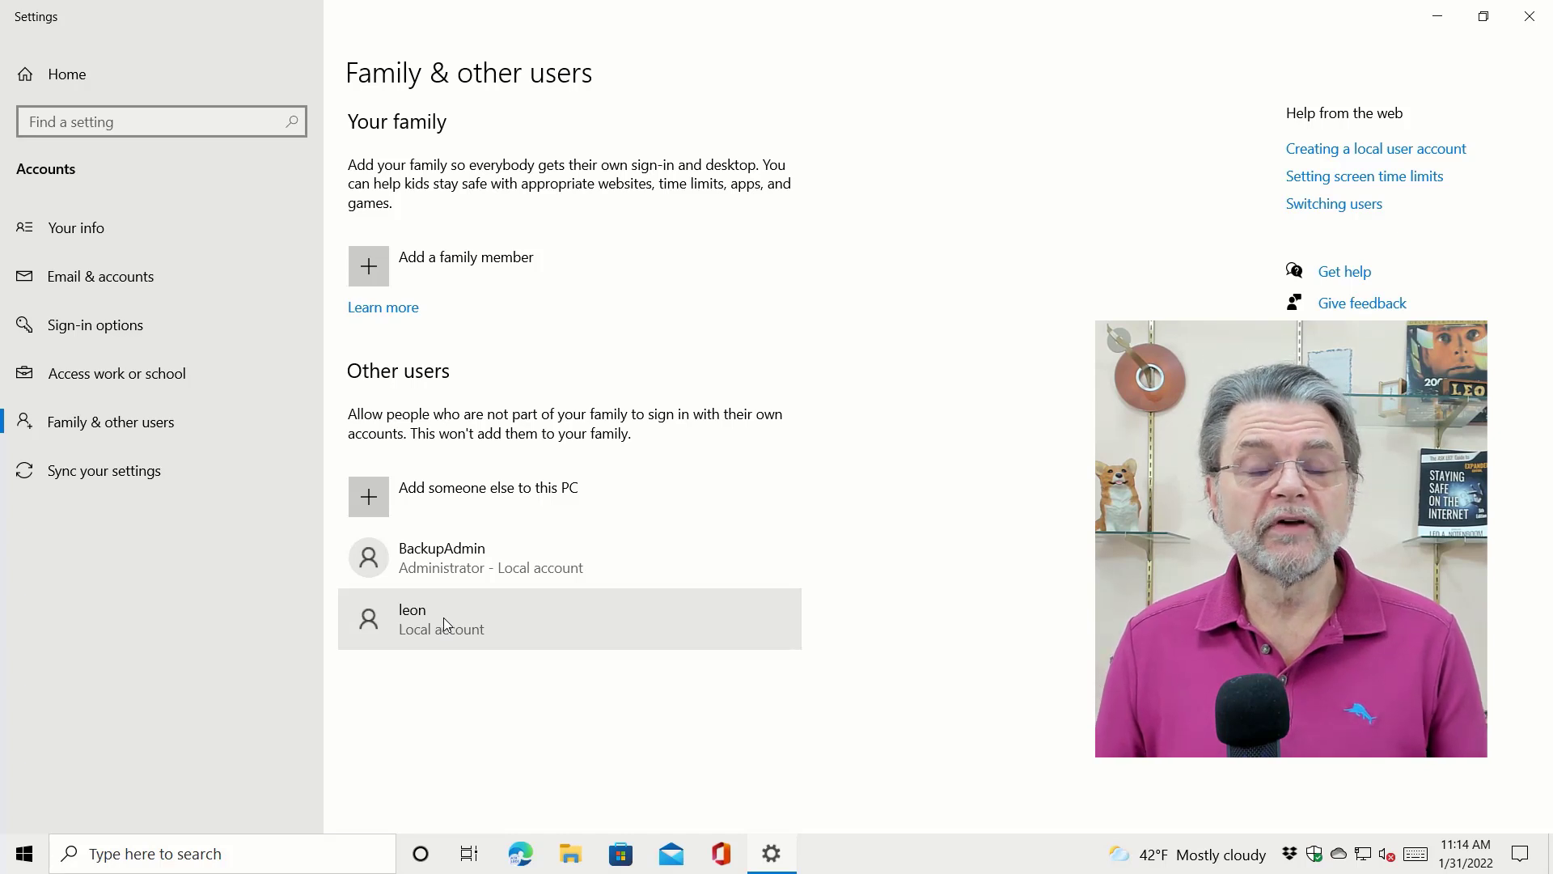
- Change the leon account's type to Administrator
{"action": "left_click", "coordinate": [428, 614]}
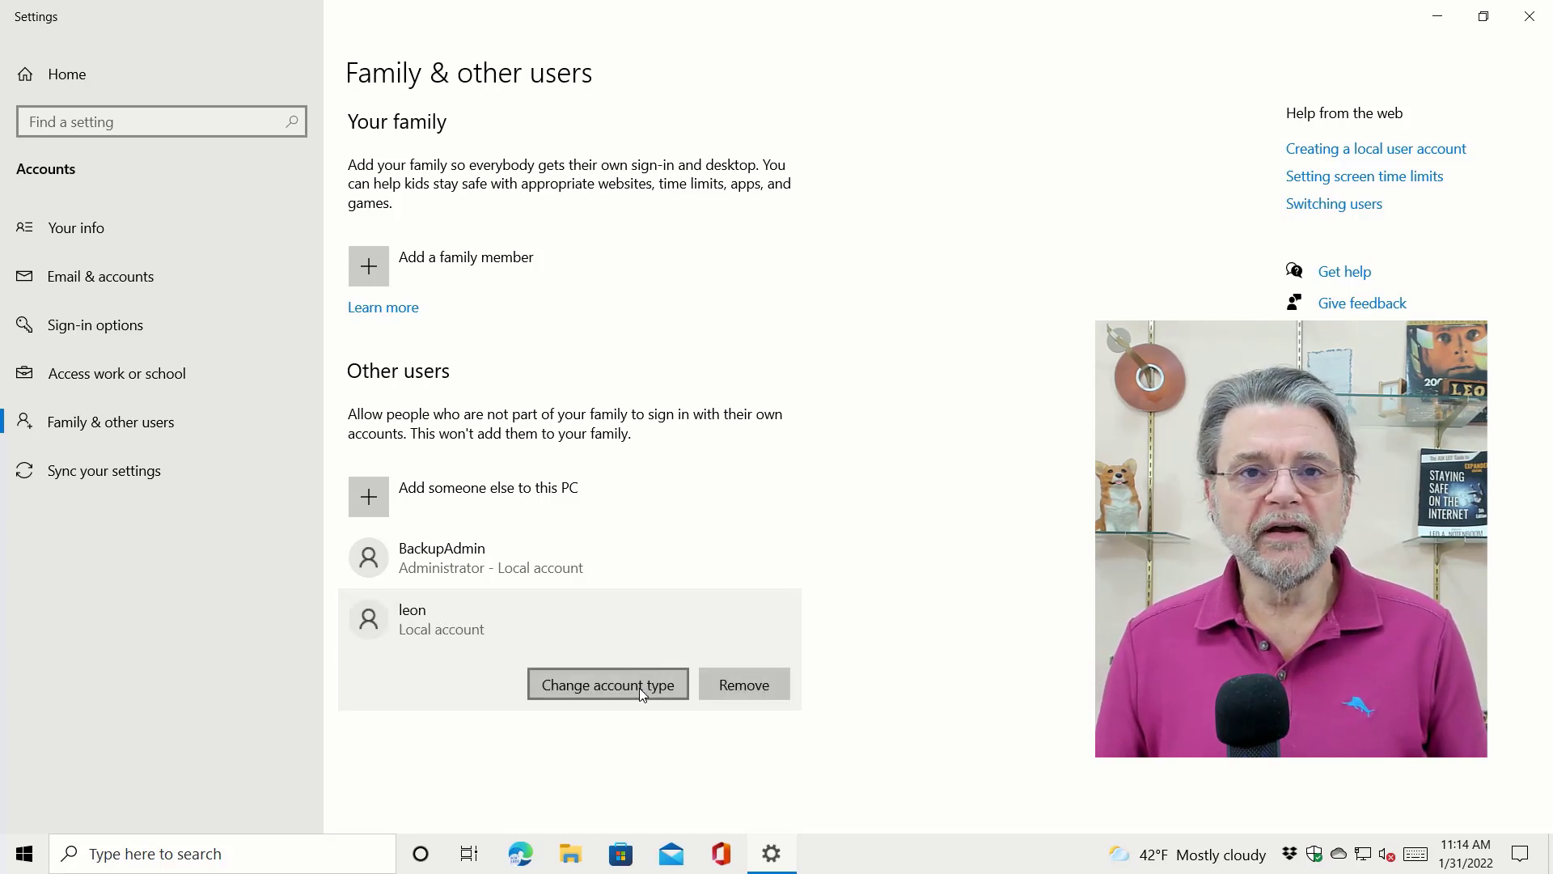
{"action": "left_click", "coordinate": [639, 688]}
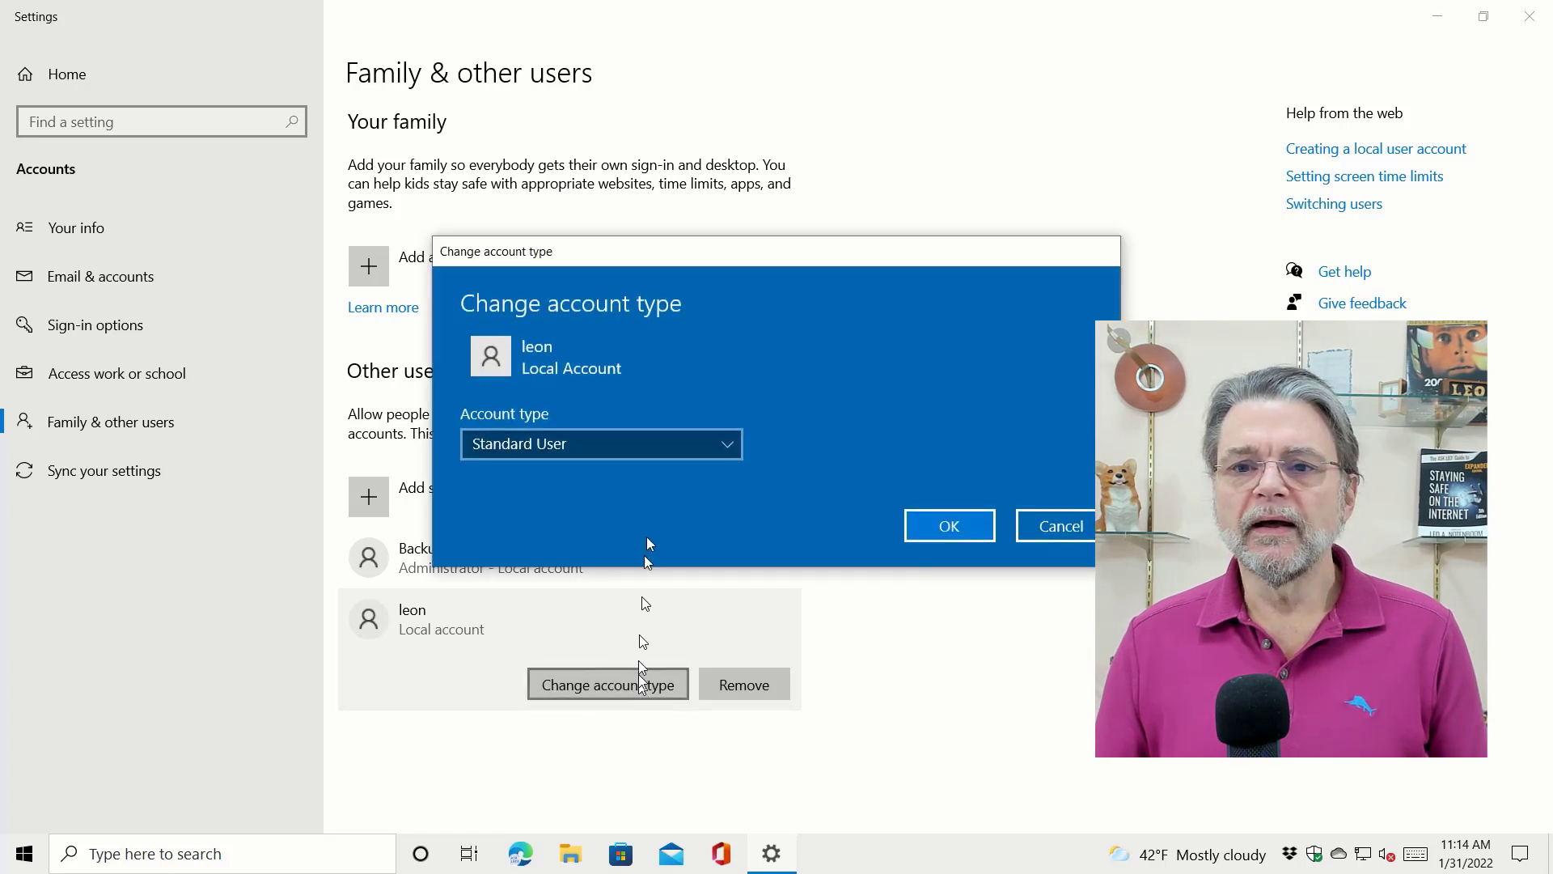
{"action": "left_click", "coordinate": [652, 439]}
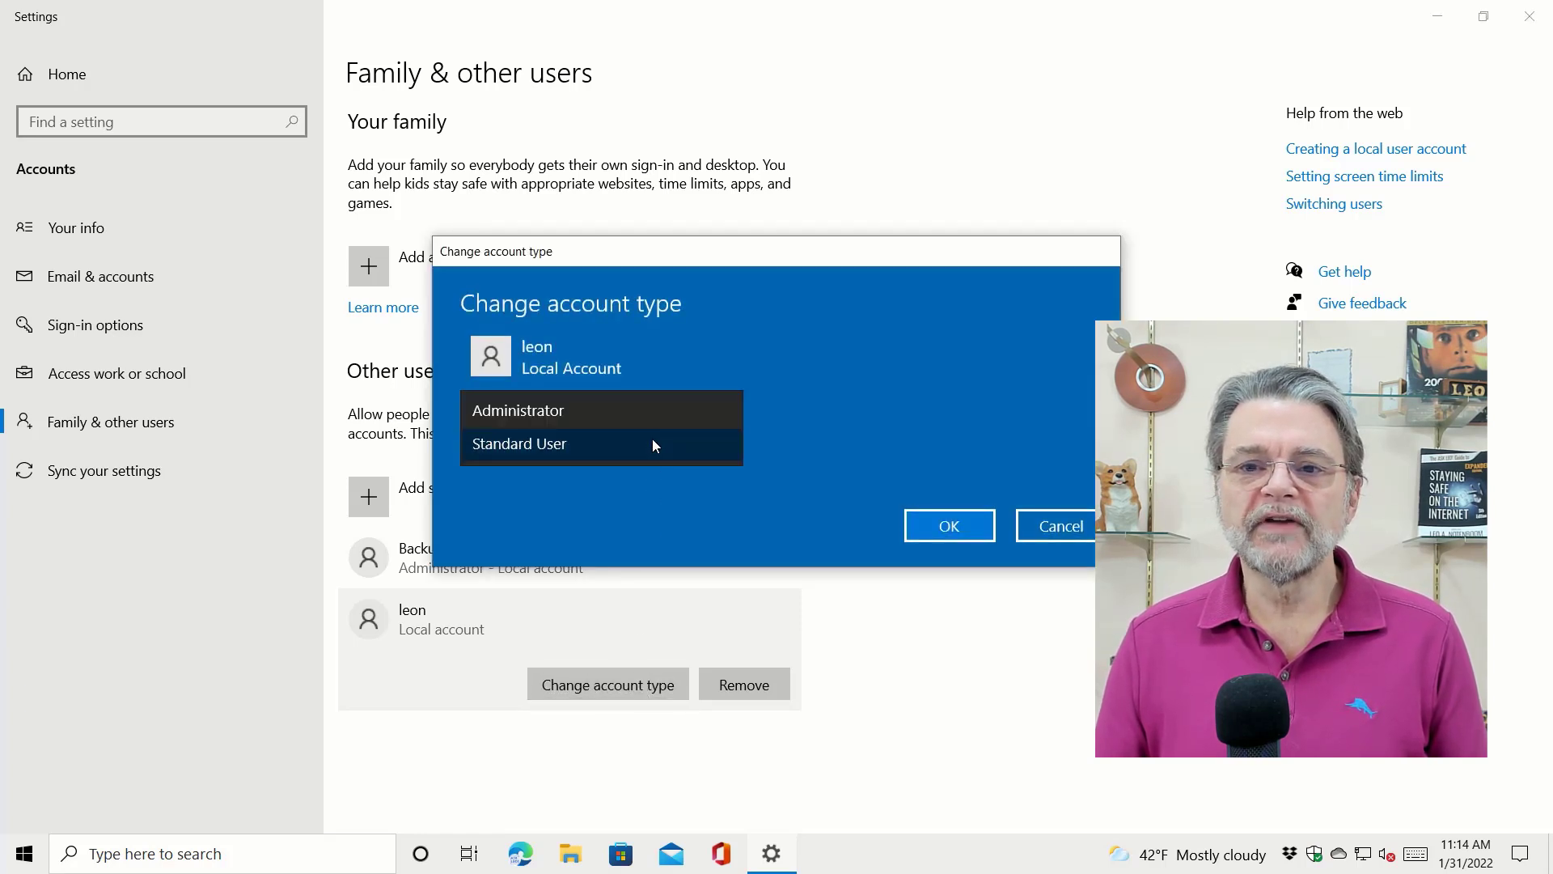
{"action": "left_click", "coordinate": [624, 408]}
{"action": "left_click", "coordinate": [955, 526]}
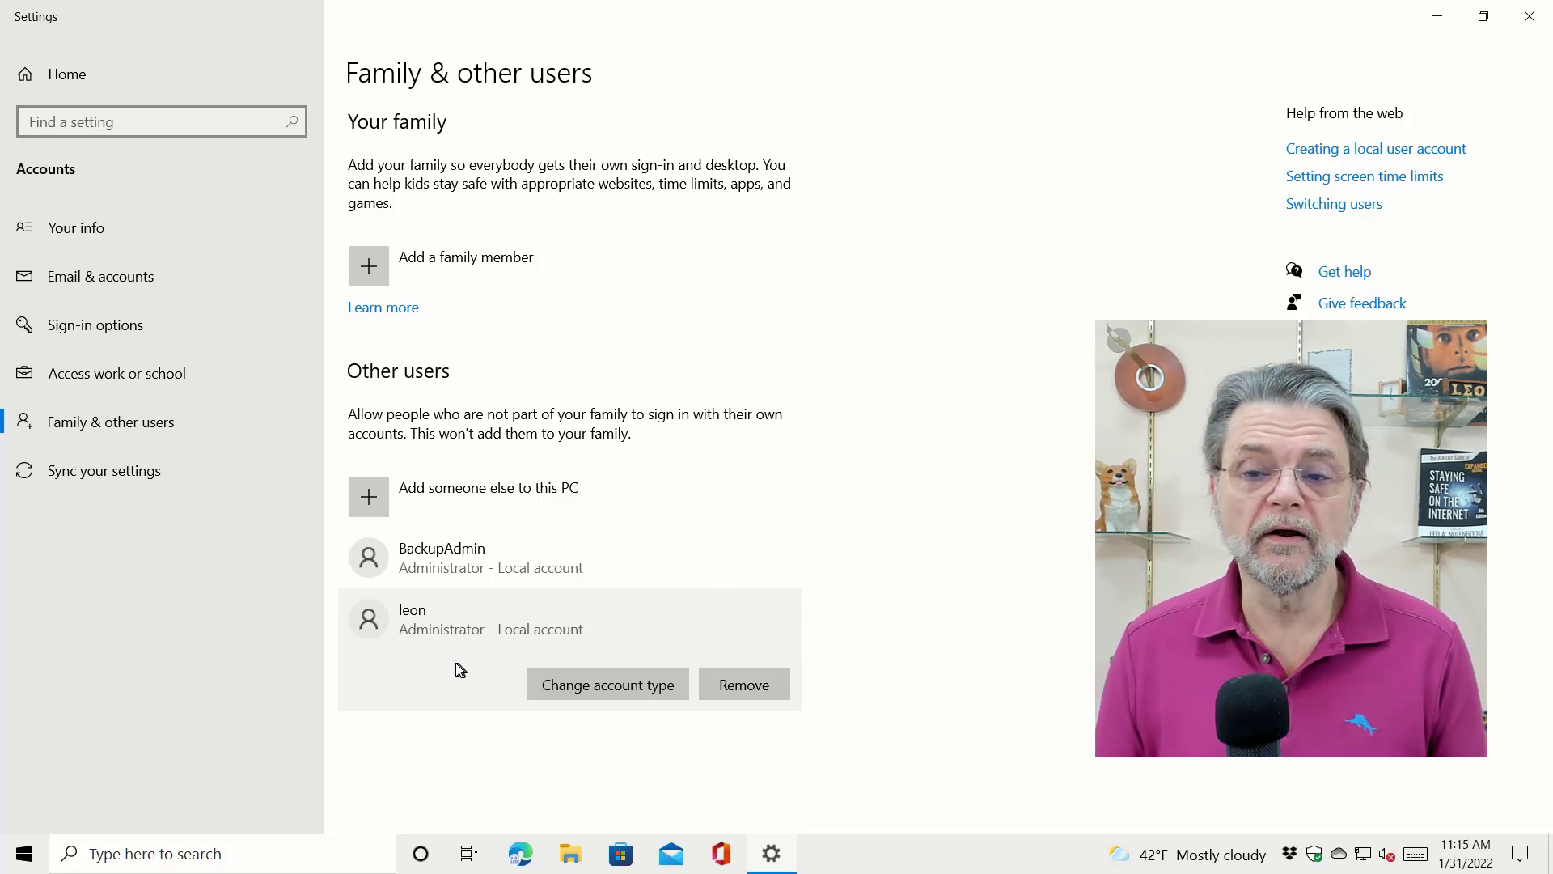
- Sign out of the current account from the Start quick menu
{"action": "right_click", "coordinate": [32, 851]}
{"action": "mouse_move", "coordinate": [150, 797]}
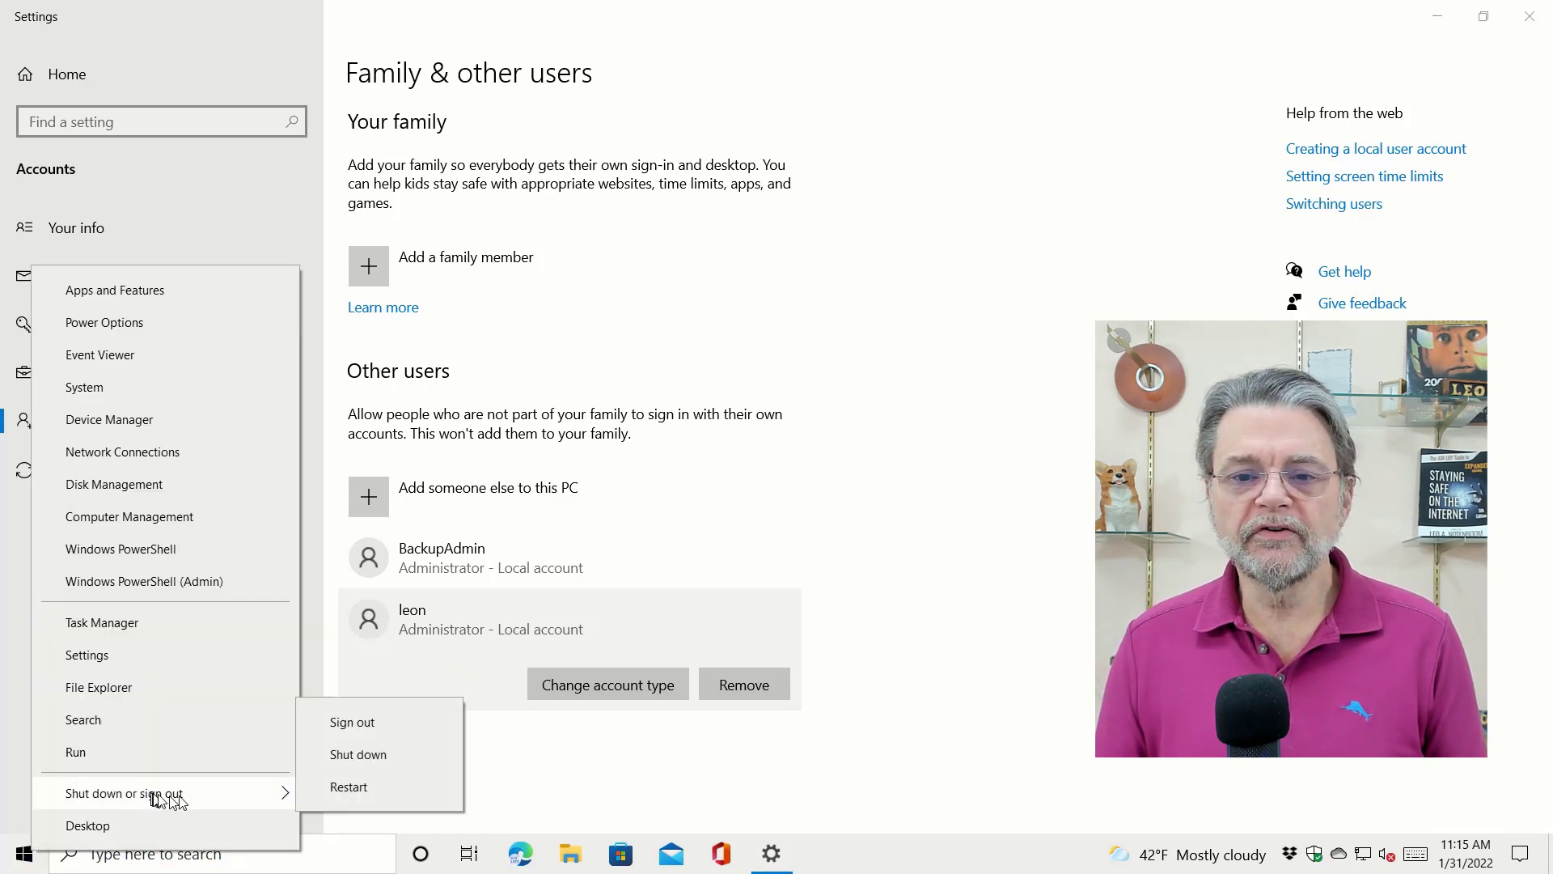
{"action": "left_click", "coordinate": [354, 722]}
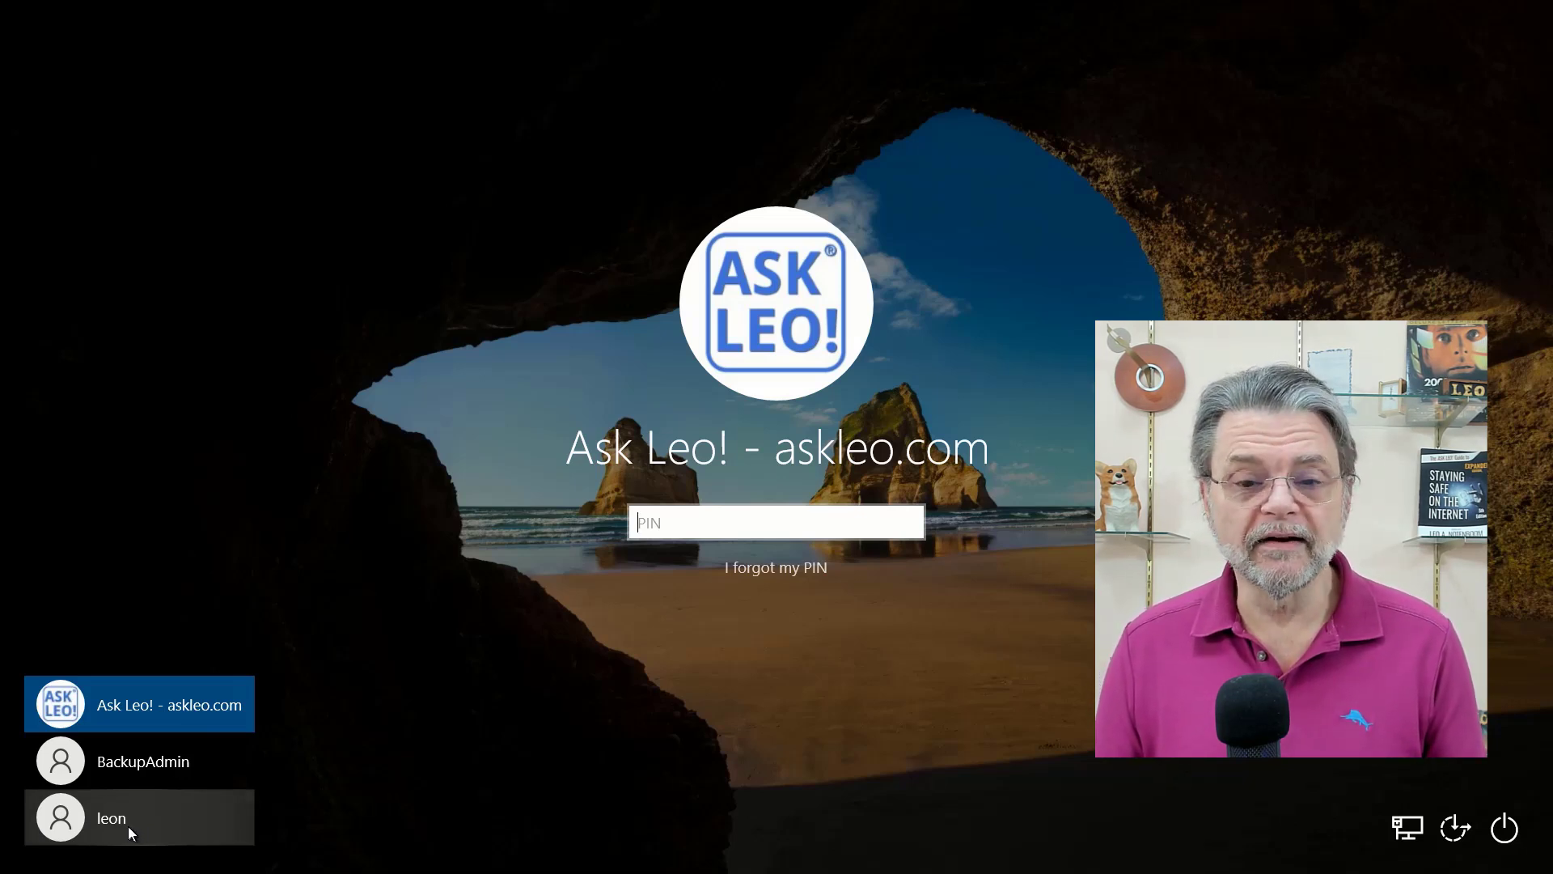
- Sign in as leon with the account password
{"action": "left_click", "coordinate": [68, 826]}
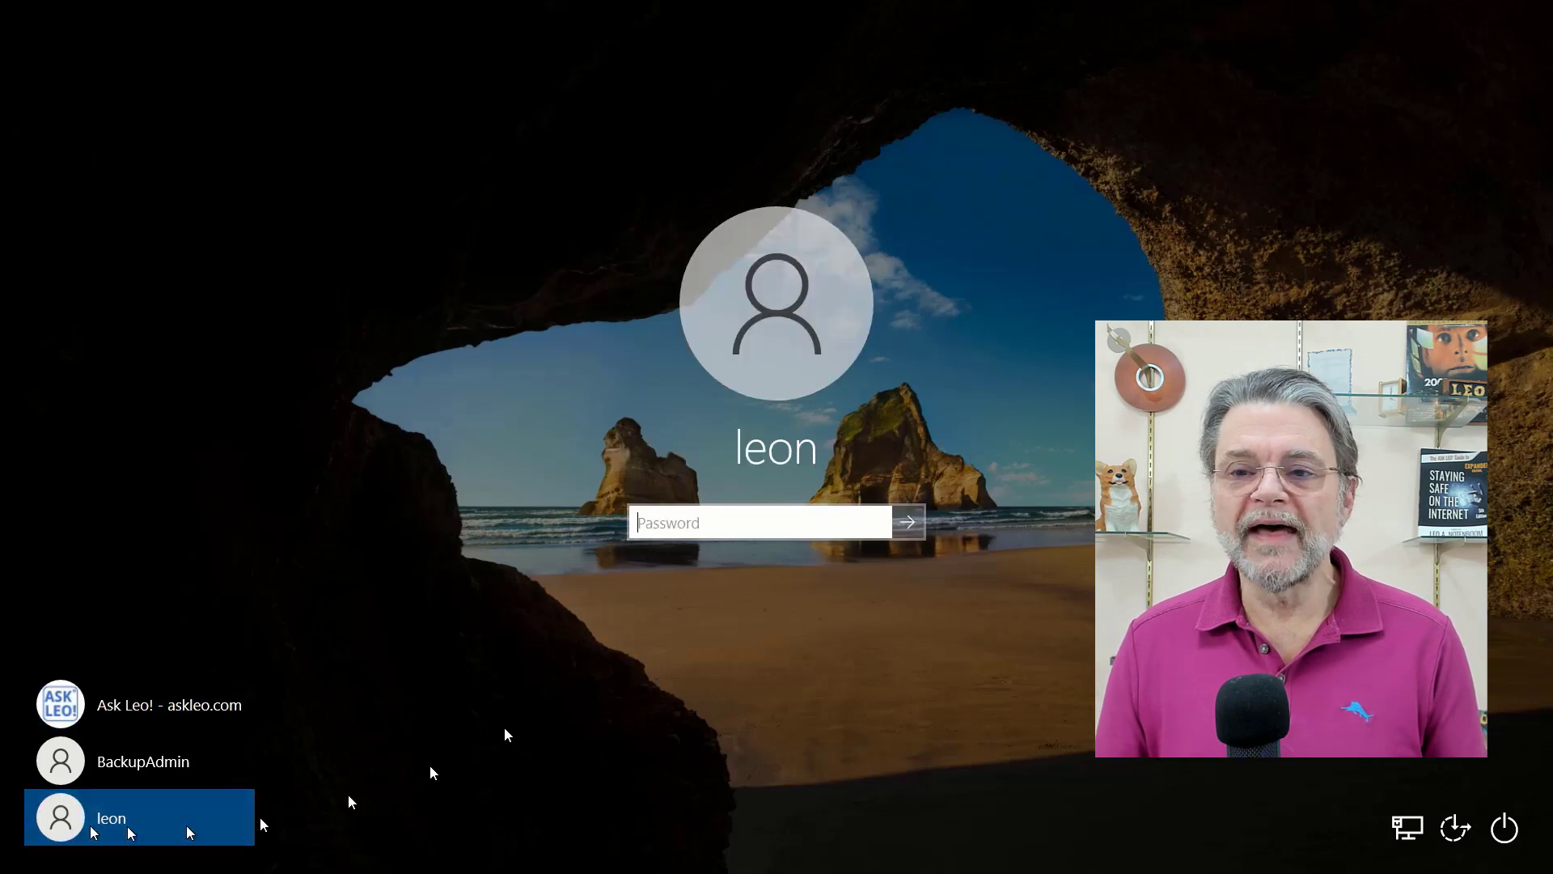
{"action": "type", "text": "••••••••••"}
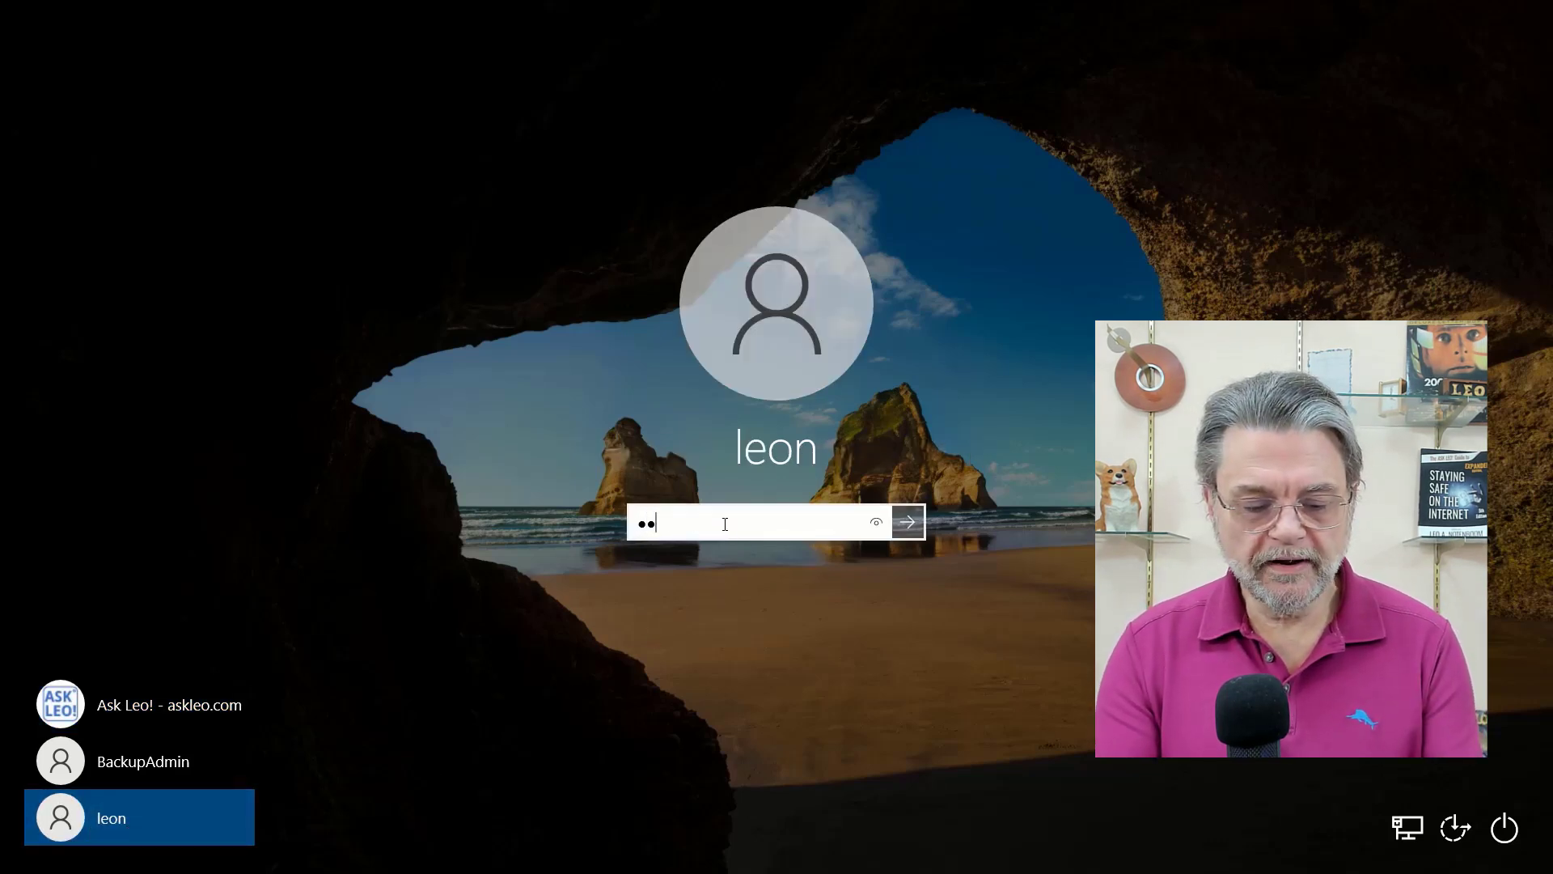
{"action": "key", "text": "Return"}
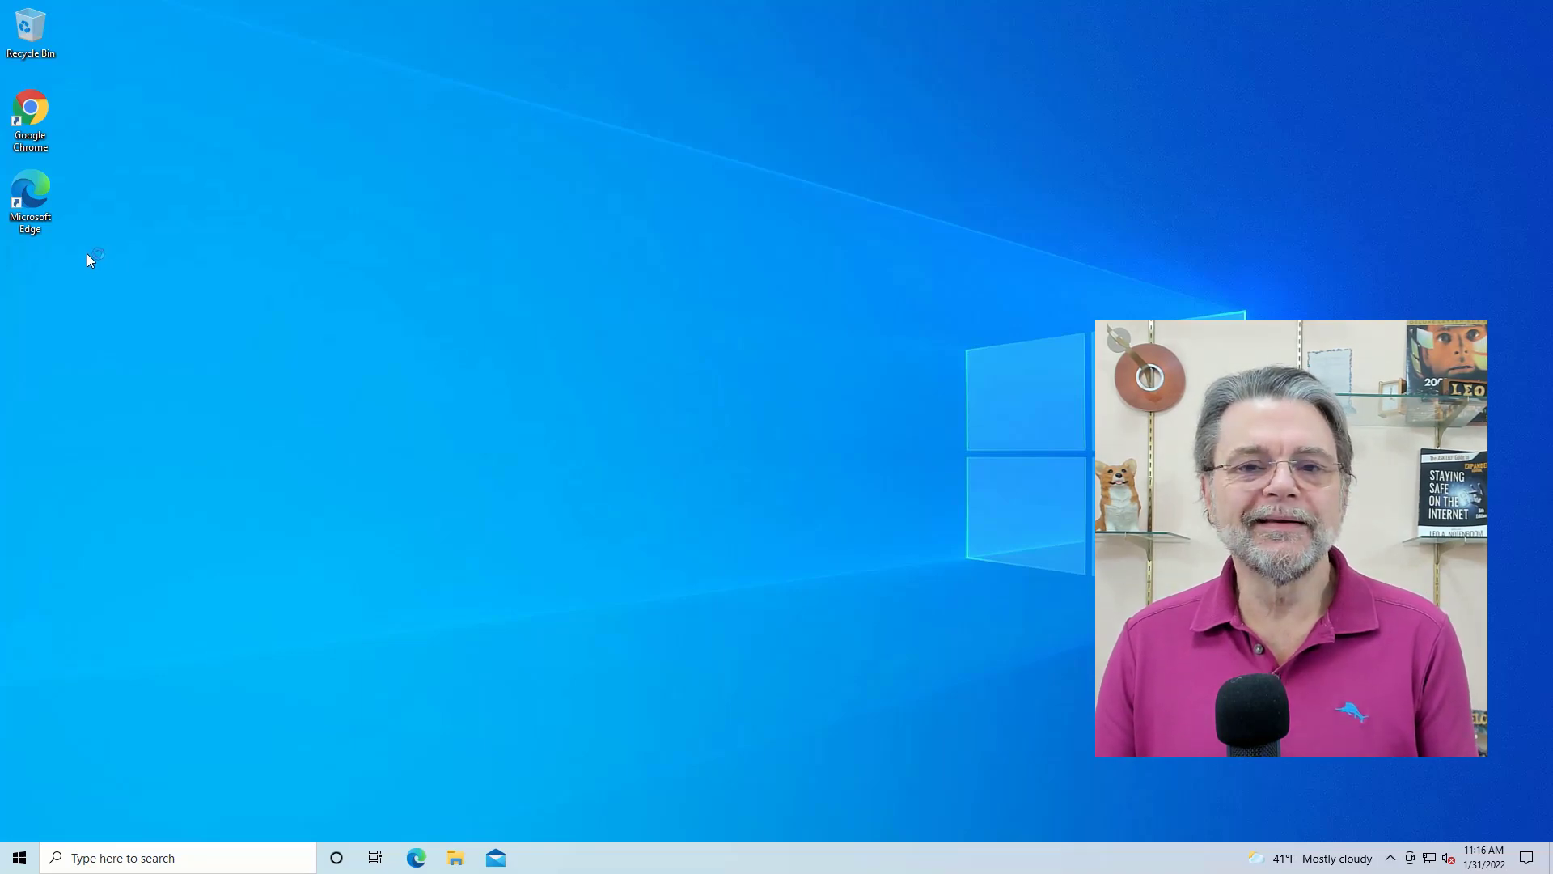
- Remove the Google Chrome and Microsoft Edge desktop shortcuts, then browse the Start app list
{"action": "left_click_drag", "start_coordinate": [86, 254], "coordinate": [33, 24]}
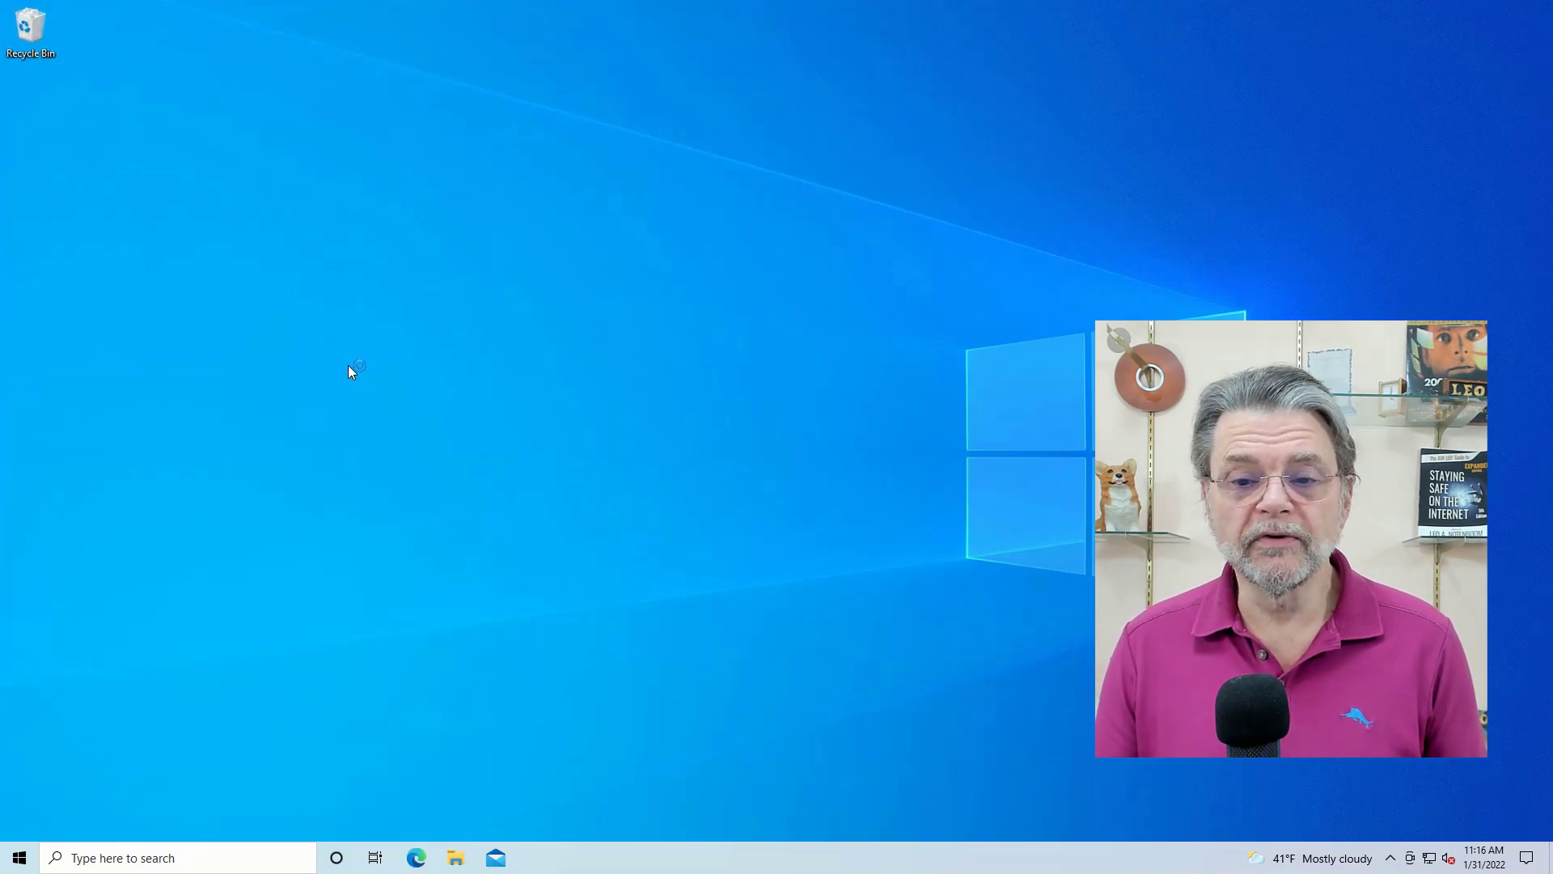
{"action": "left_click", "coordinate": [24, 859]}
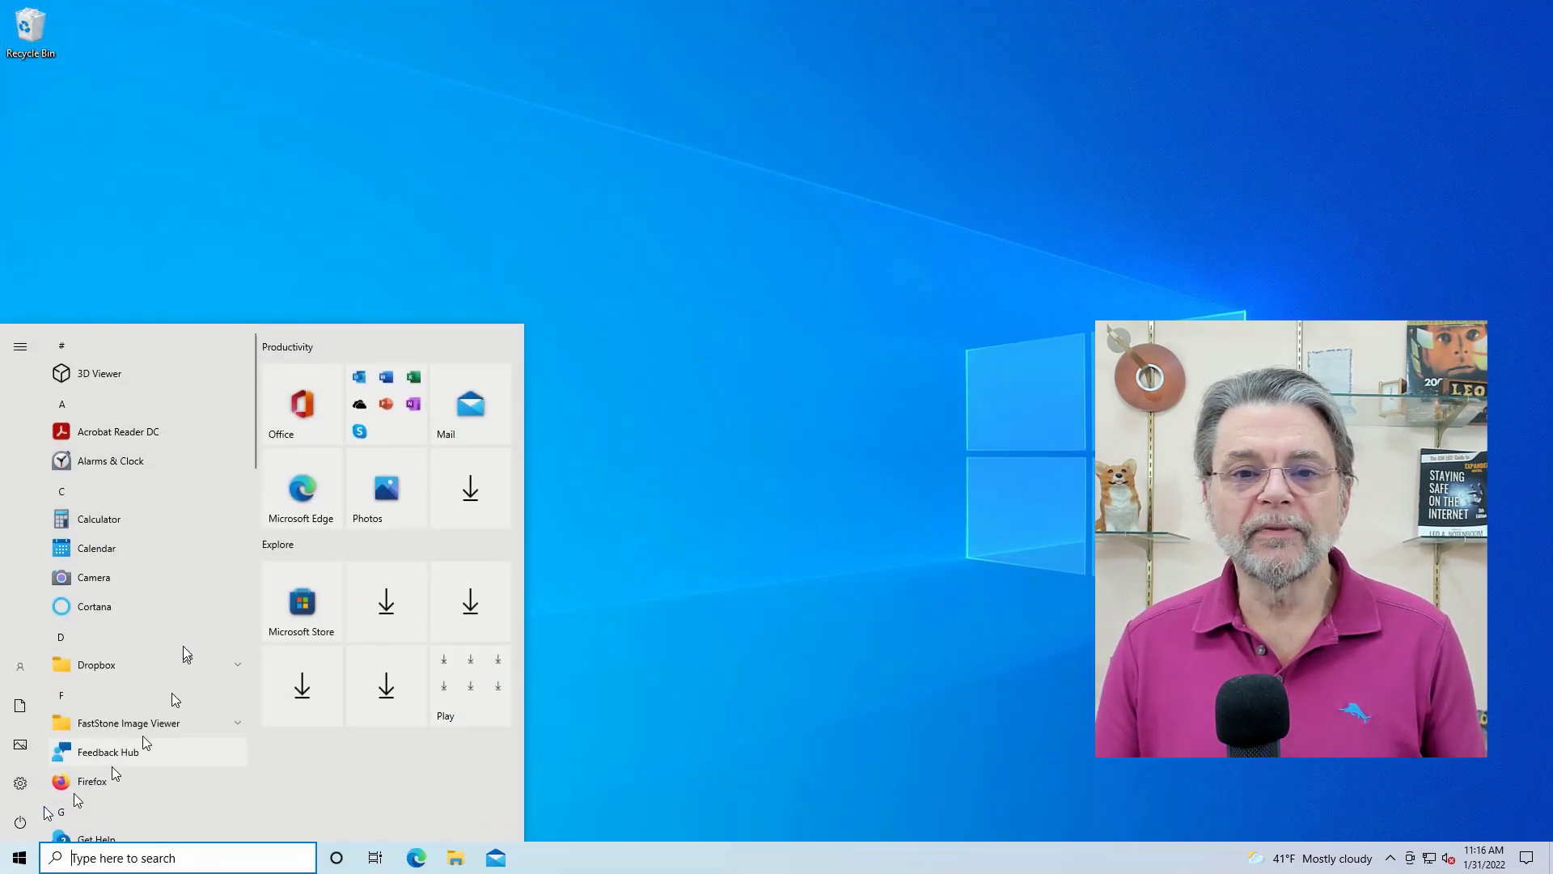
{"action": "scroll", "coordinate": [129, 648], "scroll_direction": "down", "scroll_amount": 5}
{"action": "scroll", "coordinate": [154, 677], "scroll_direction": "up", "scroll_amount": 5}
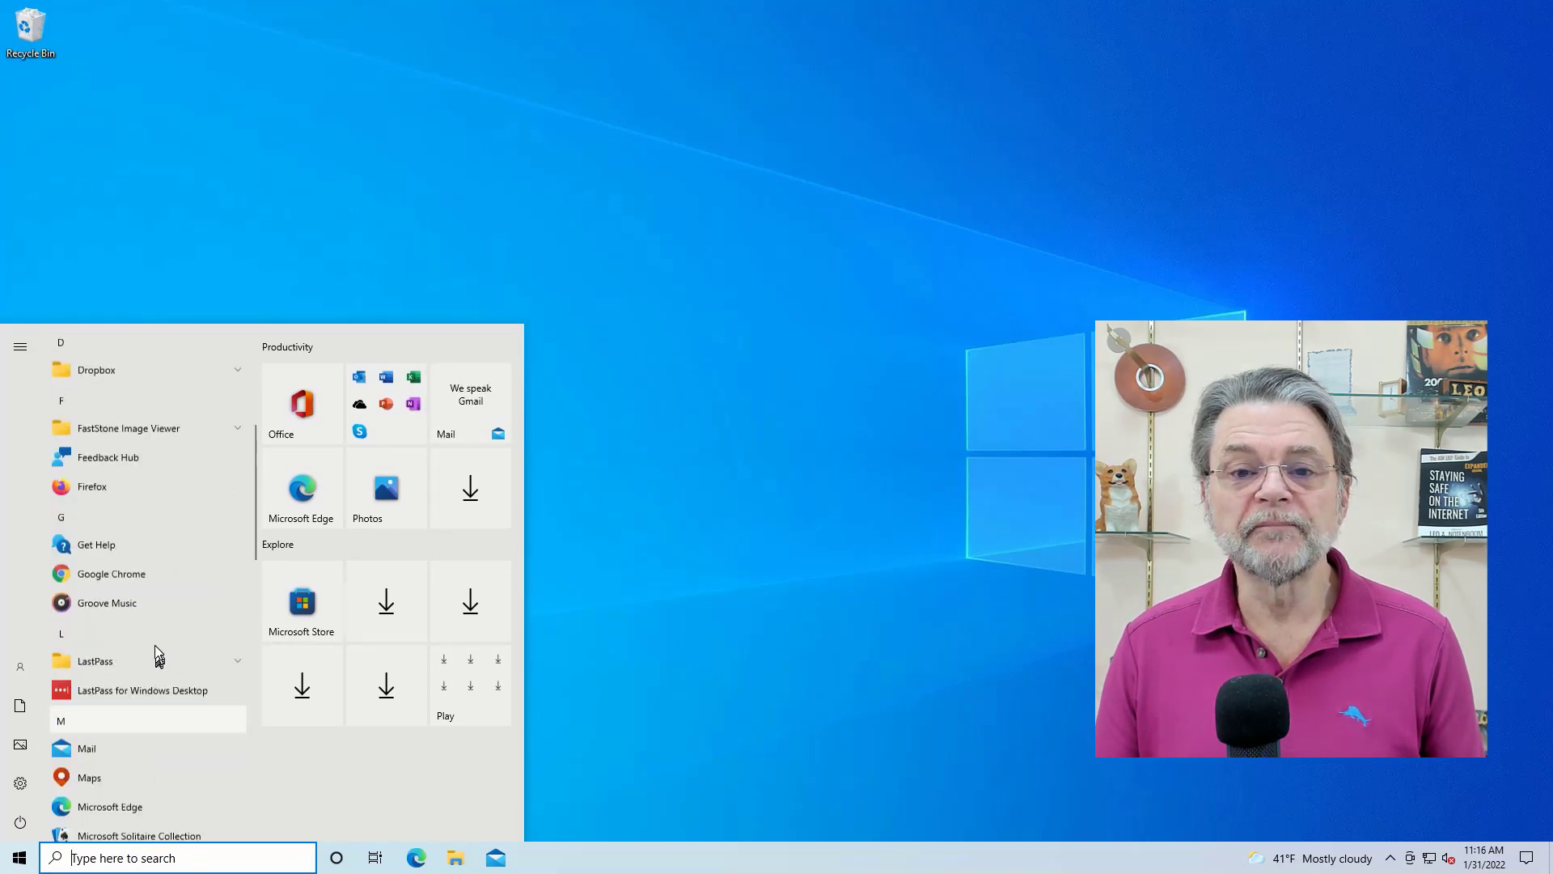
{"action": "left_click", "coordinate": [650, 323]}
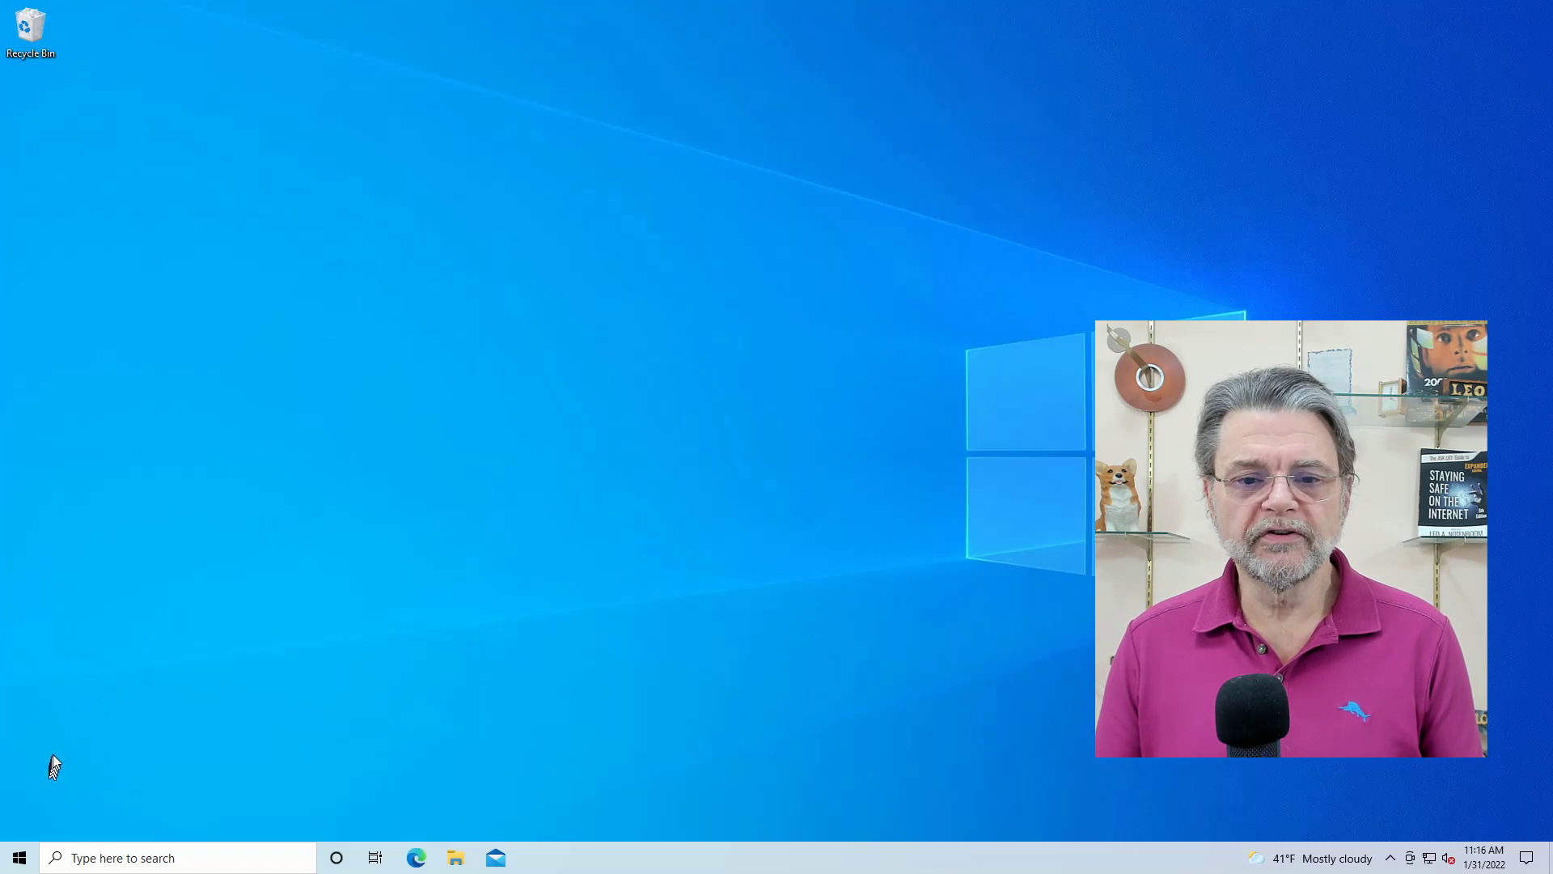
- Sign leon out and select the Ask Leo! account on the sign-in screen
{"action": "left_click", "coordinate": [19, 858]}
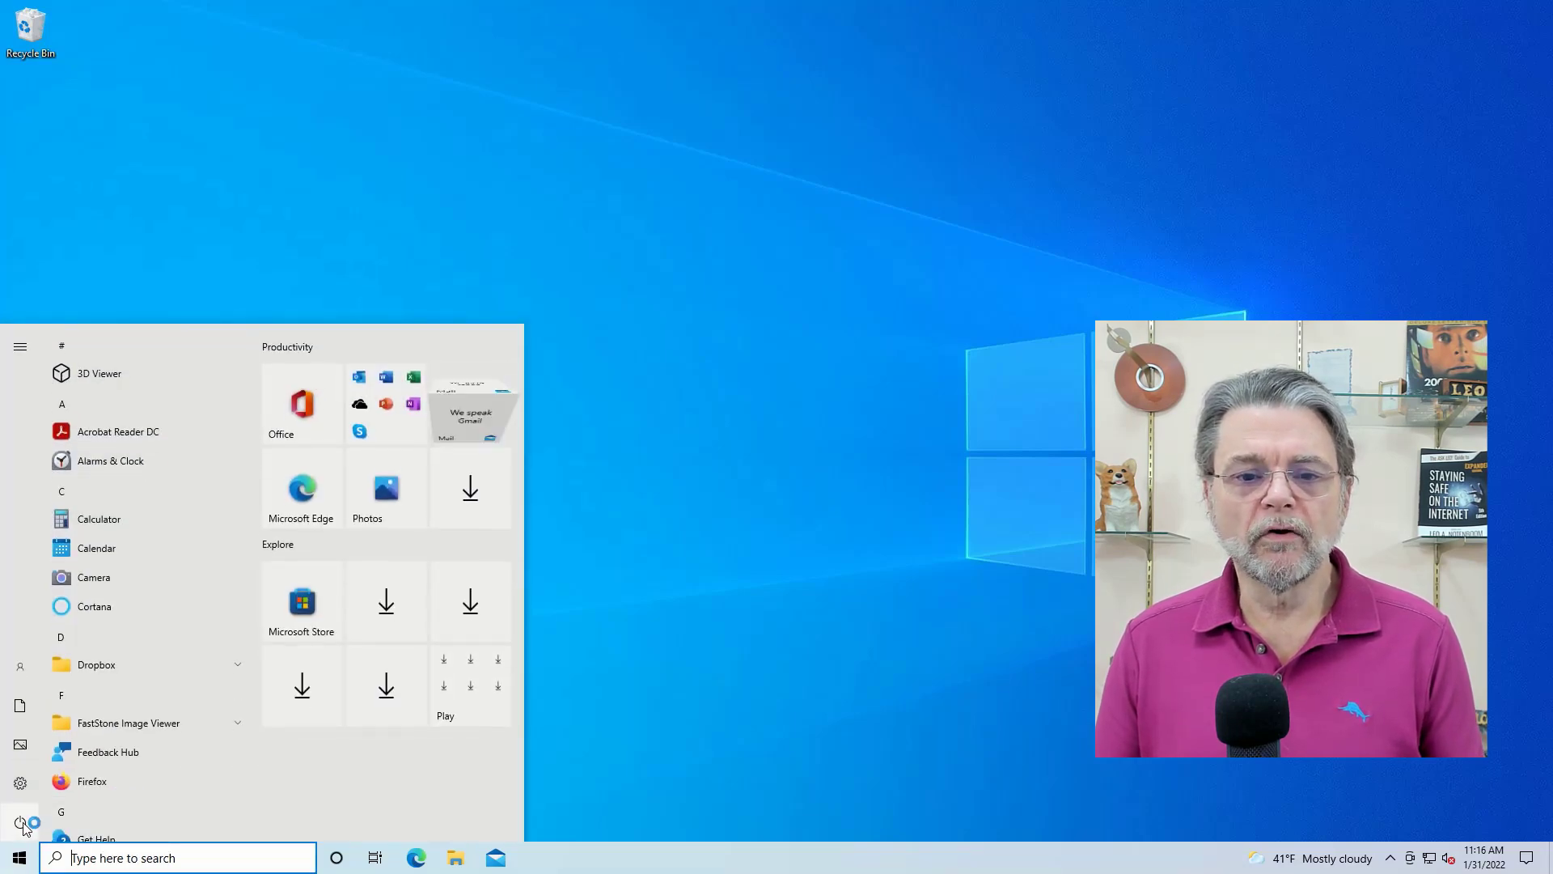
{"action": "left_click", "coordinate": [22, 823]}
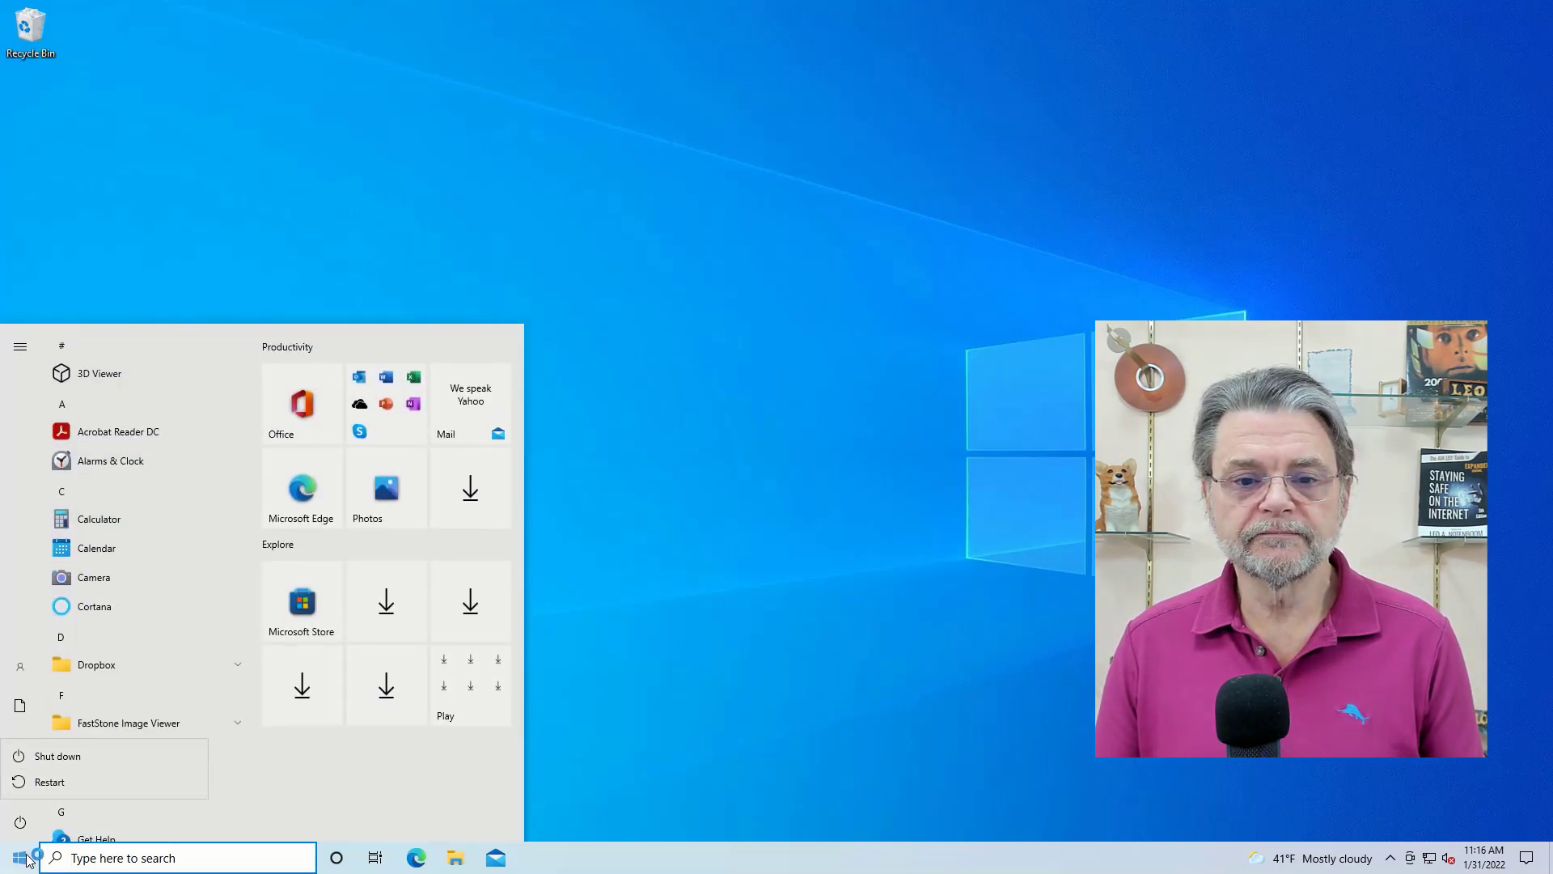
{"action": "left_click", "coordinate": [24, 858]}
{"action": "right_click", "coordinate": [22, 857]}
{"action": "mouse_move", "coordinate": [193, 811]}
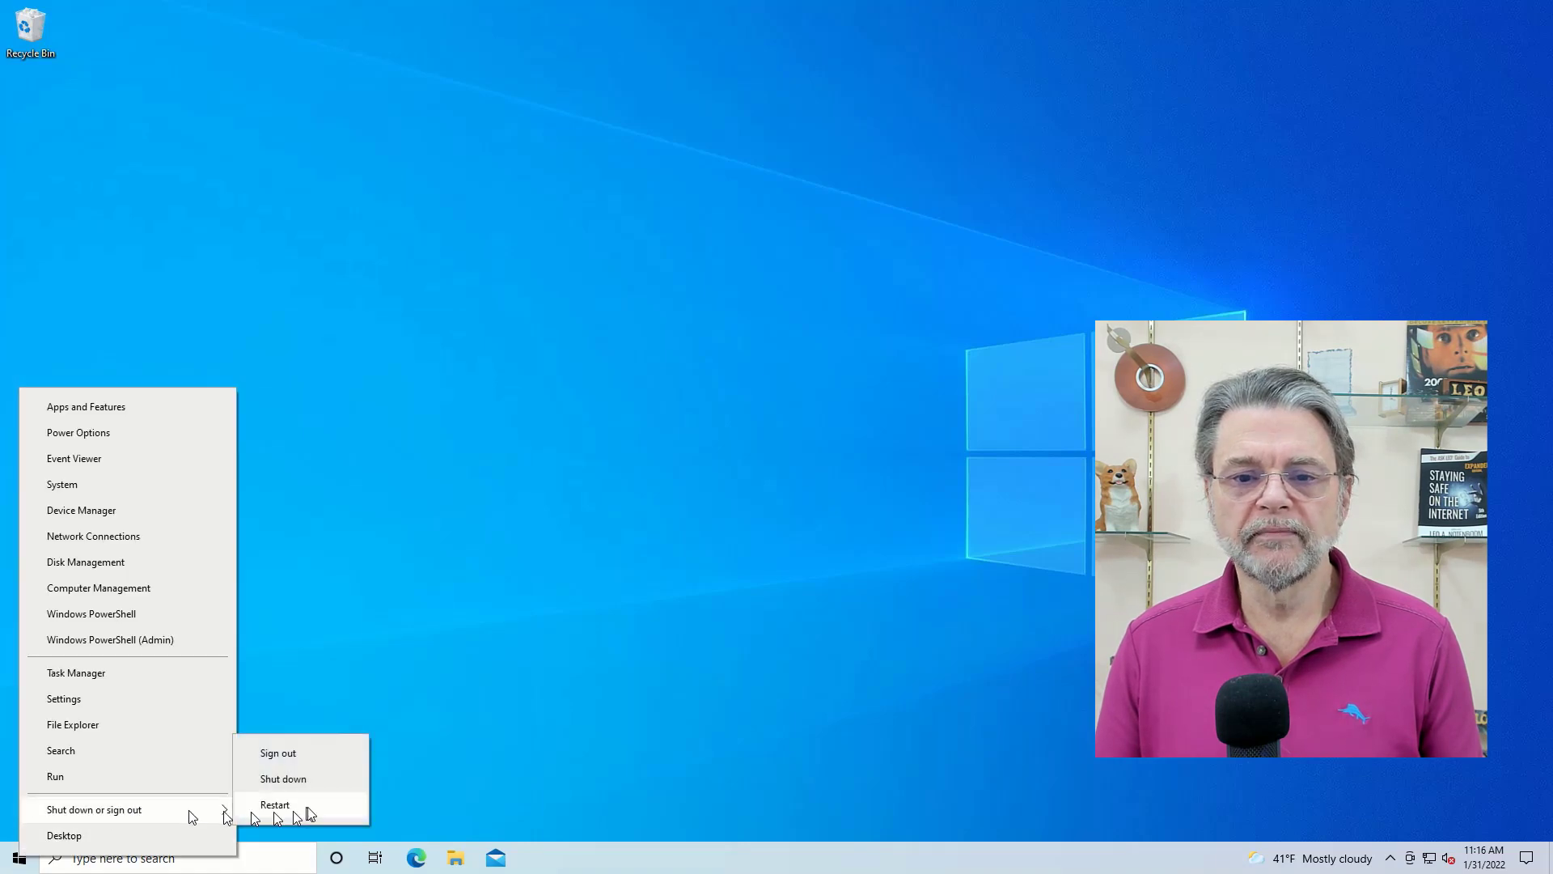
{"action": "left_click", "coordinate": [328, 757]}
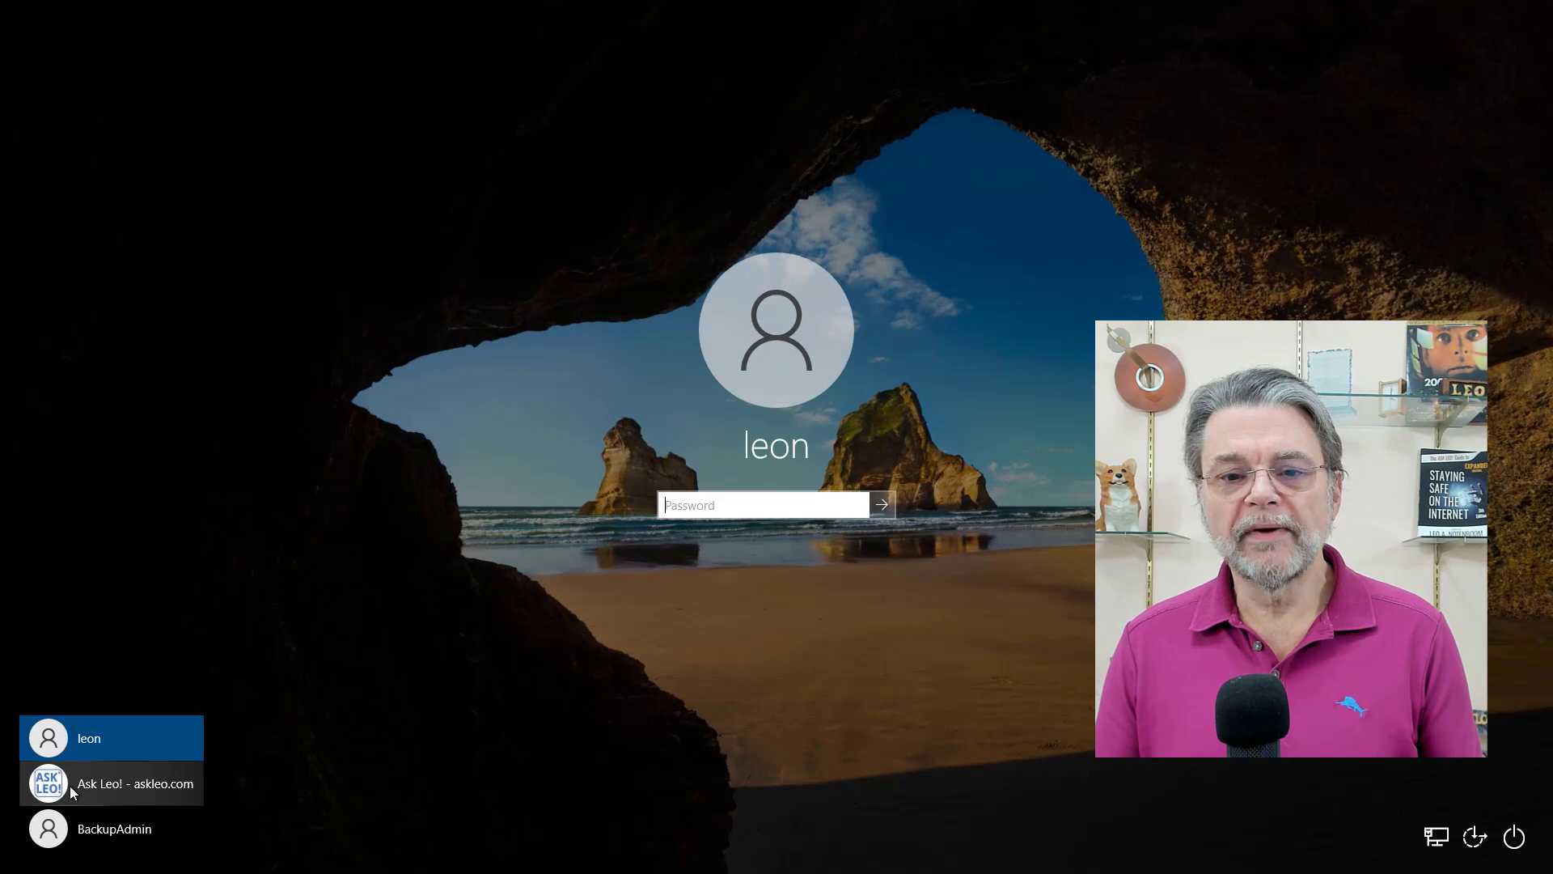
{"action": "left_click", "coordinate": [69, 785]}
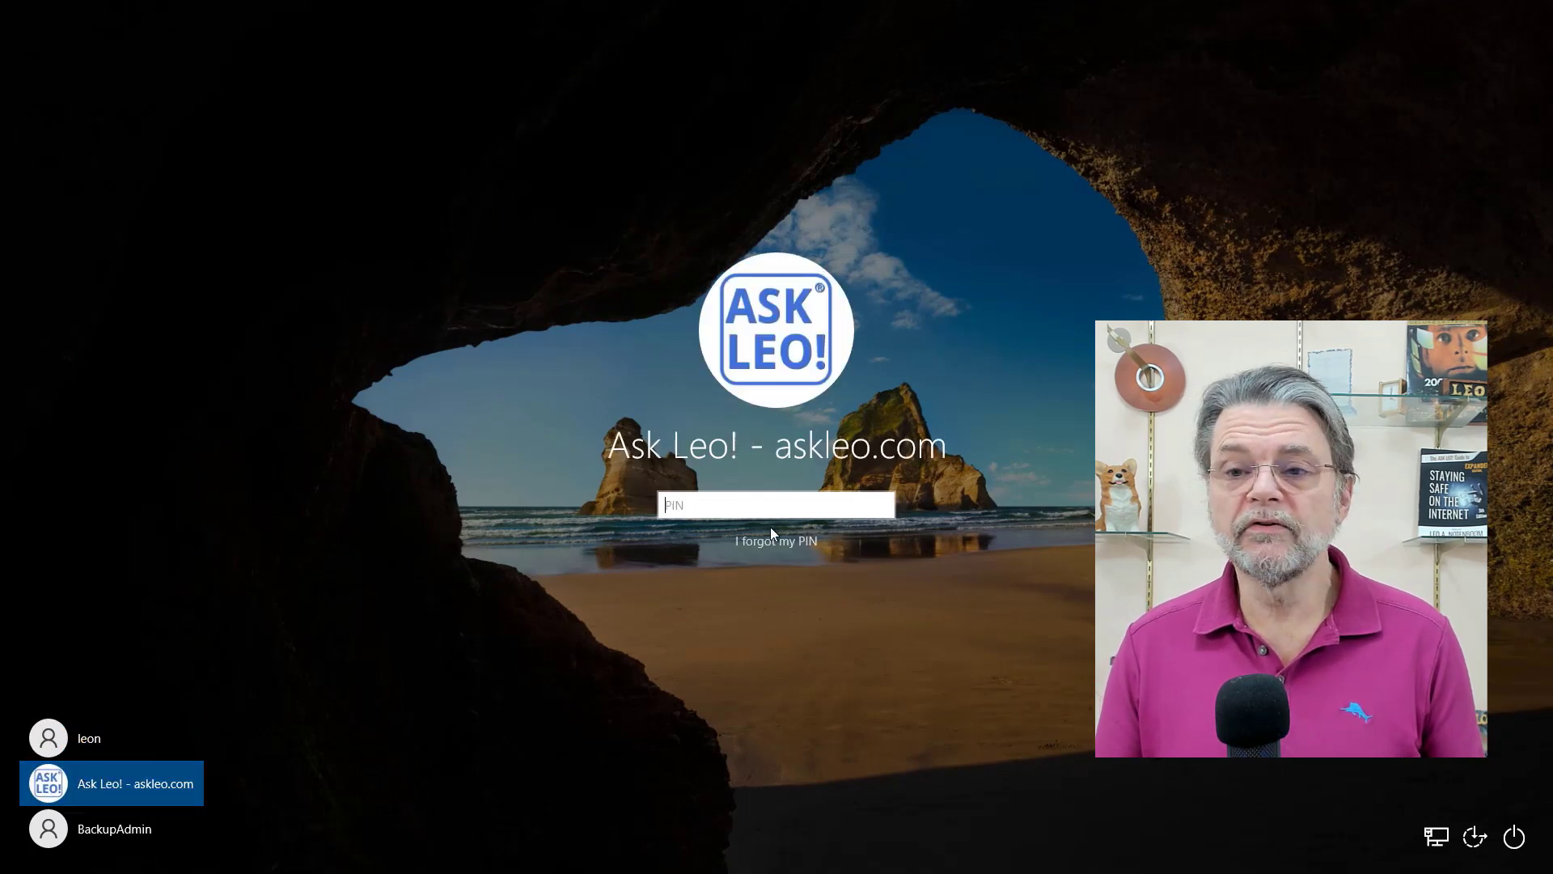